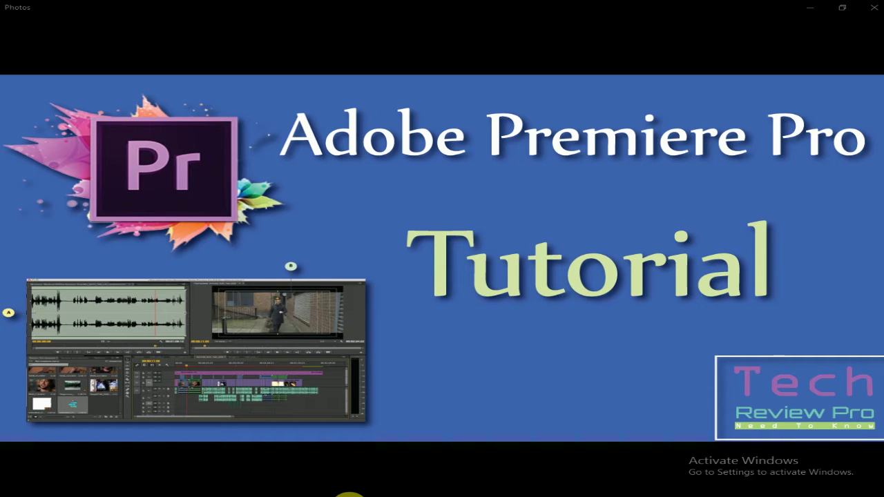
Import the boat video VID_20170724_121835 from the Desktop into the project.
left_click(346, 495)
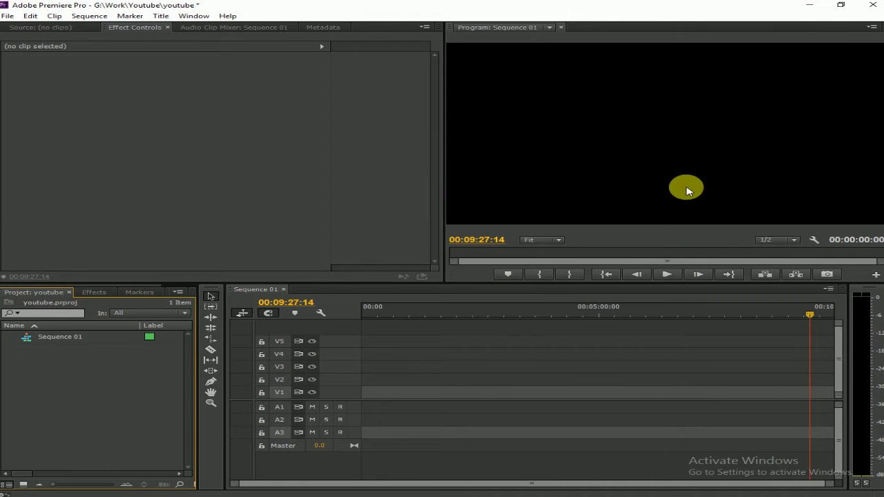
double_click(85, 371)
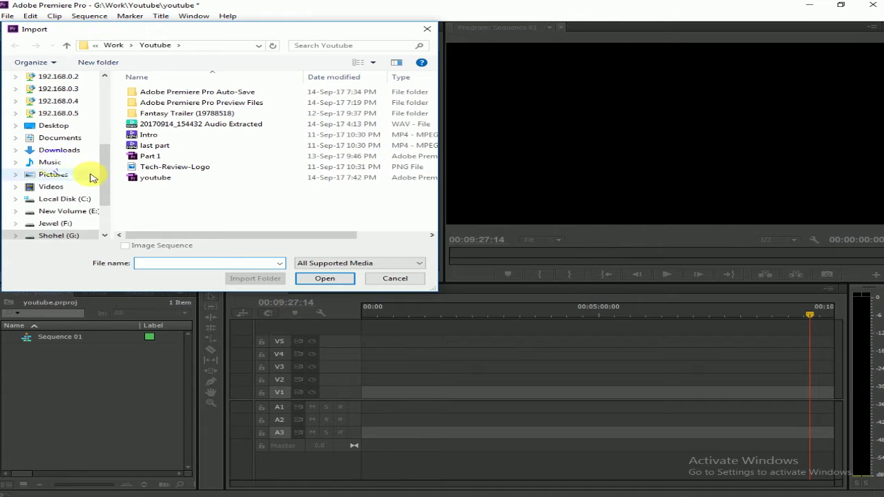
scroll(86, 176, "up", 3)
scroll(86, 174, "up", 5)
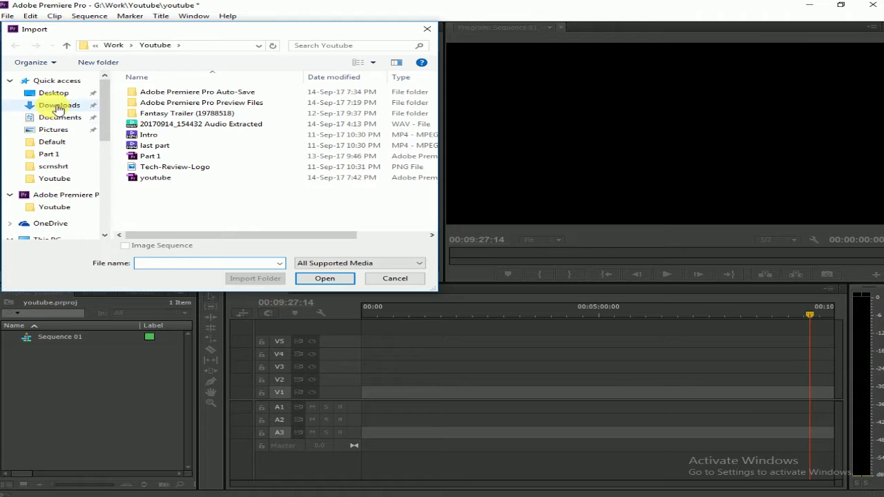
left_click(53, 93)
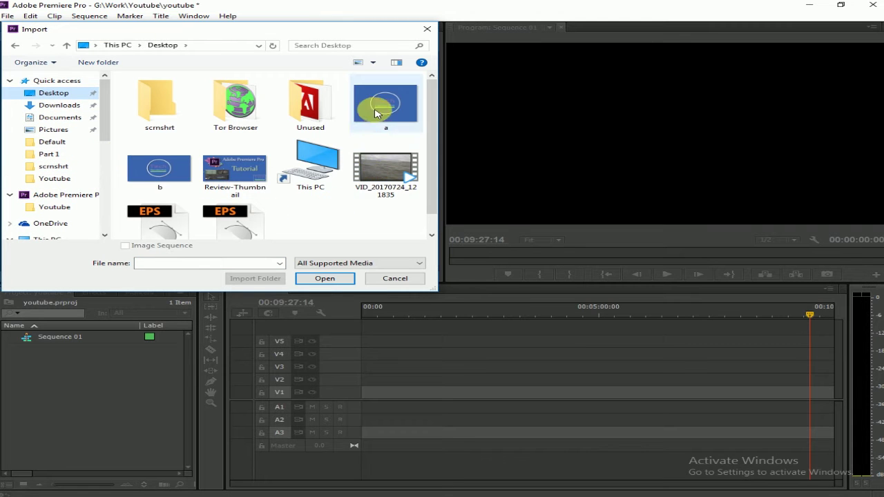
left_click(385, 169)
left_click(325, 279)
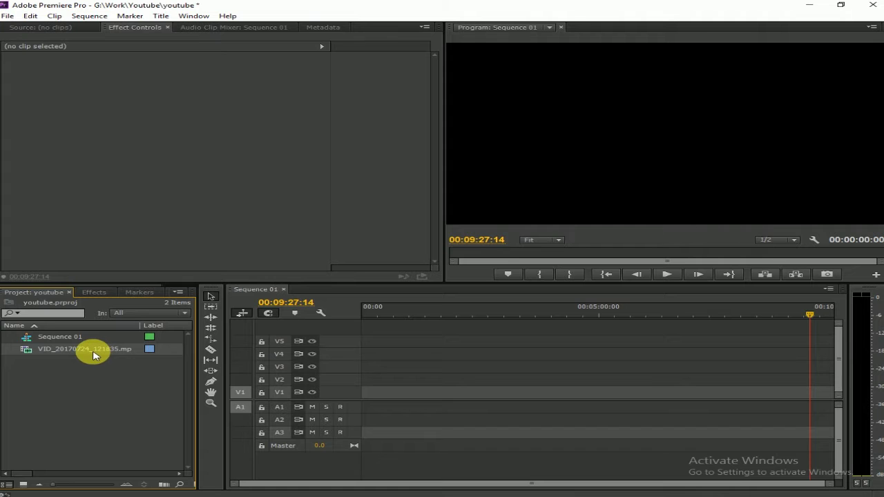
Place the clip in Sequence 01 with matching sequence settings, preview it, and show Effects.
left_click_drag(96, 354, 362, 393)
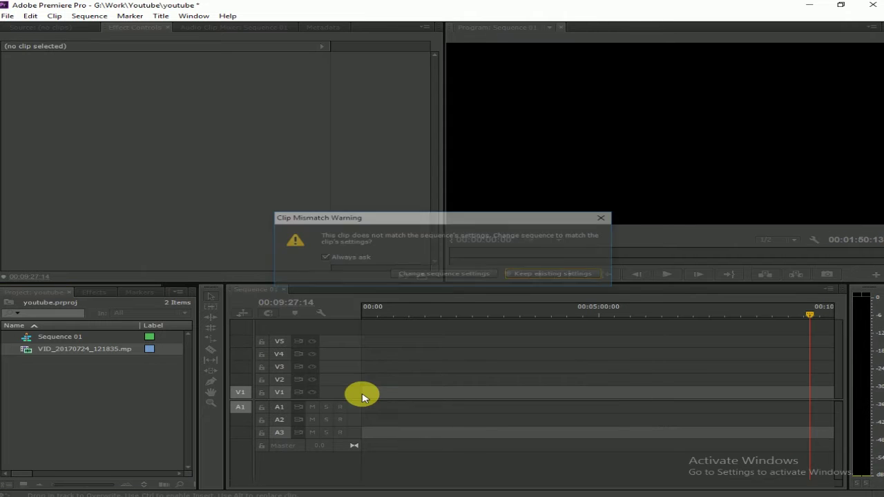
left_click(466, 275)
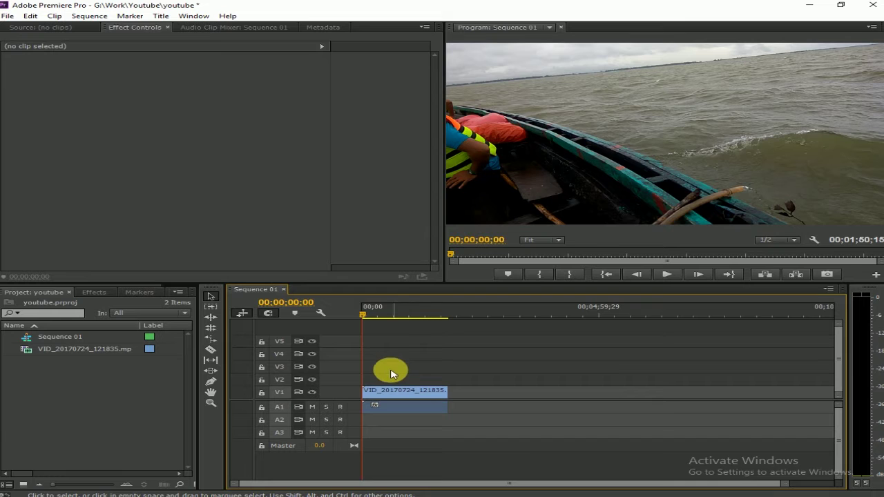
left_click_drag(366, 314, 365, 315)
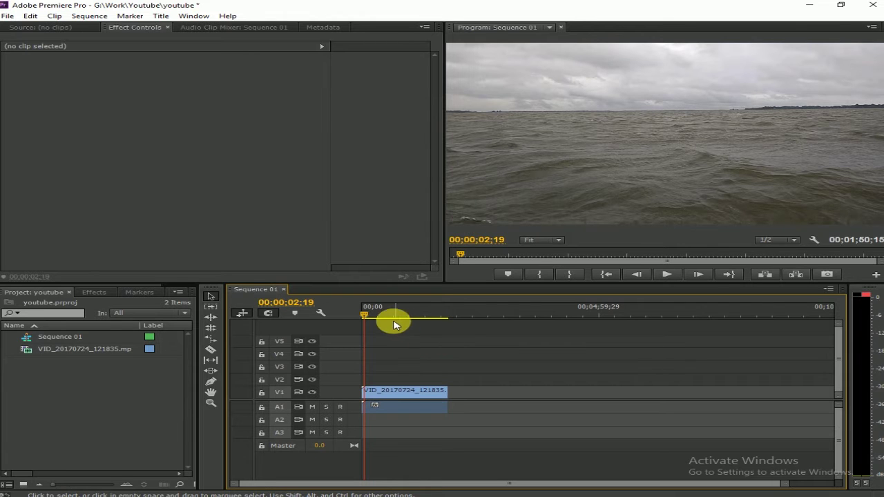
left_click(366, 315)
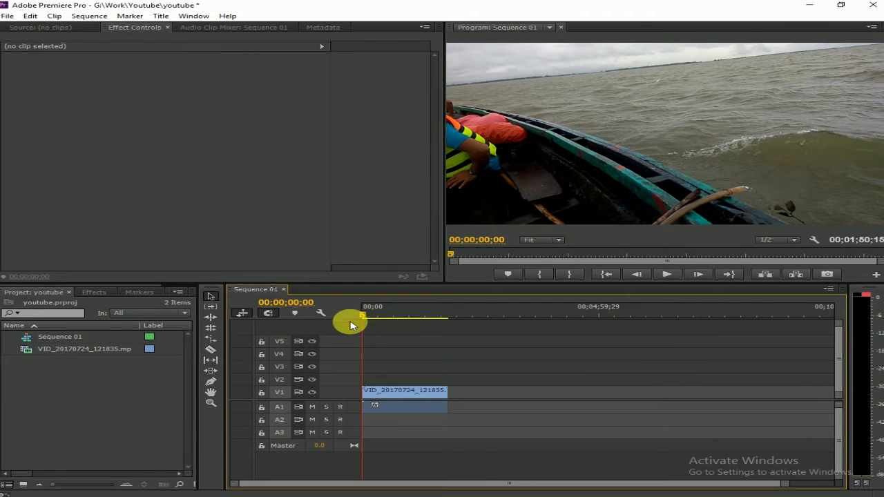
left_click(104, 297)
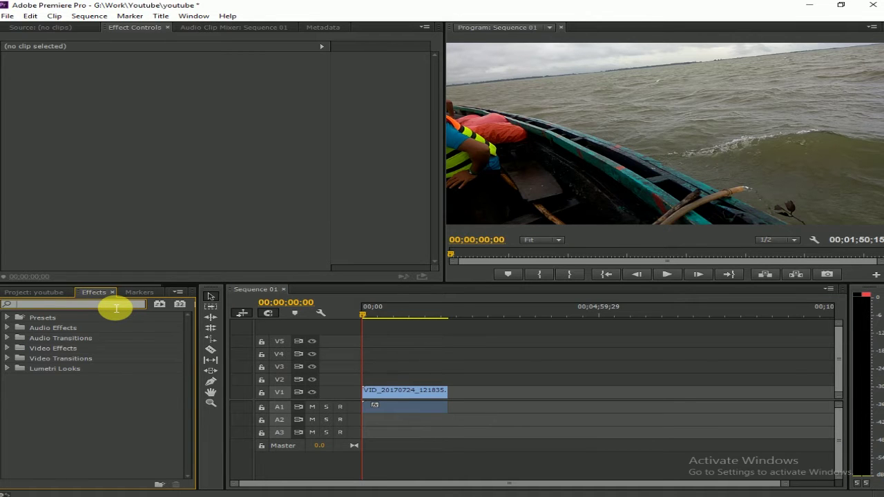
Search the effects for 'crop' and apply Crop to the boat clip.
left_click(116, 304)
type("crop")
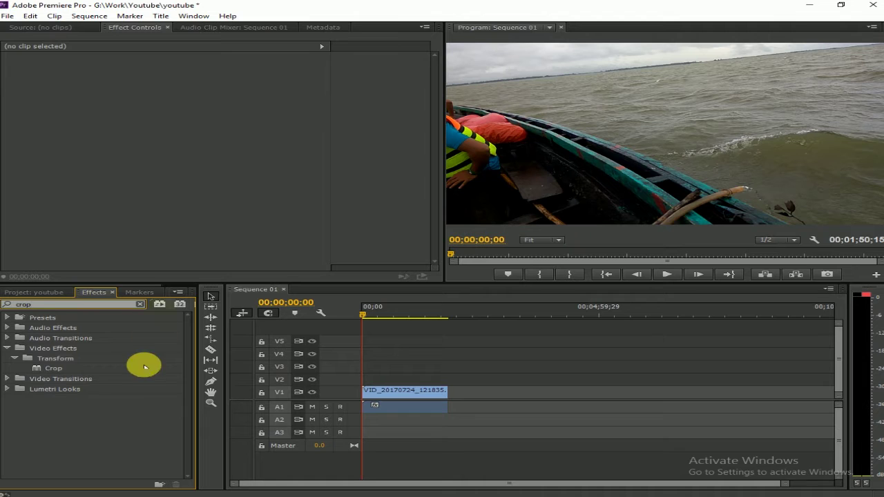
left_click_drag(51, 368, 386, 402)
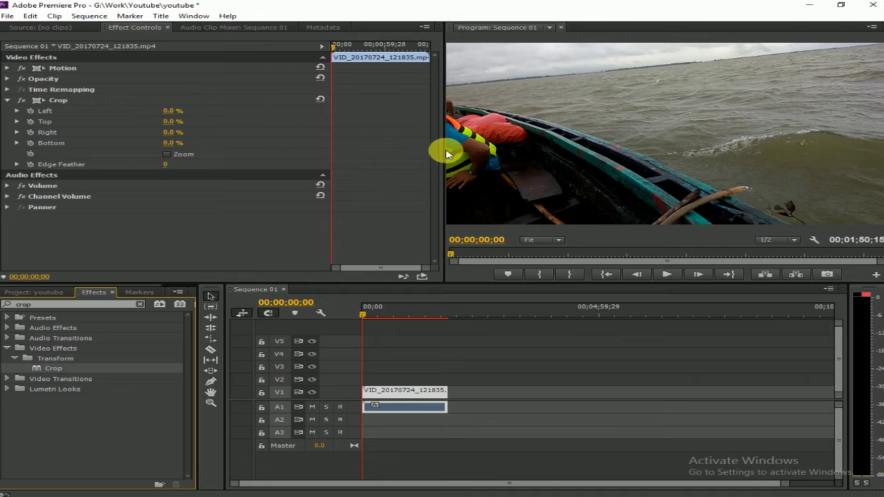
Enlarge the Program Monitor preview wider and taller, then select the Crop Left value.
left_click_drag(454, 155, 348, 164)
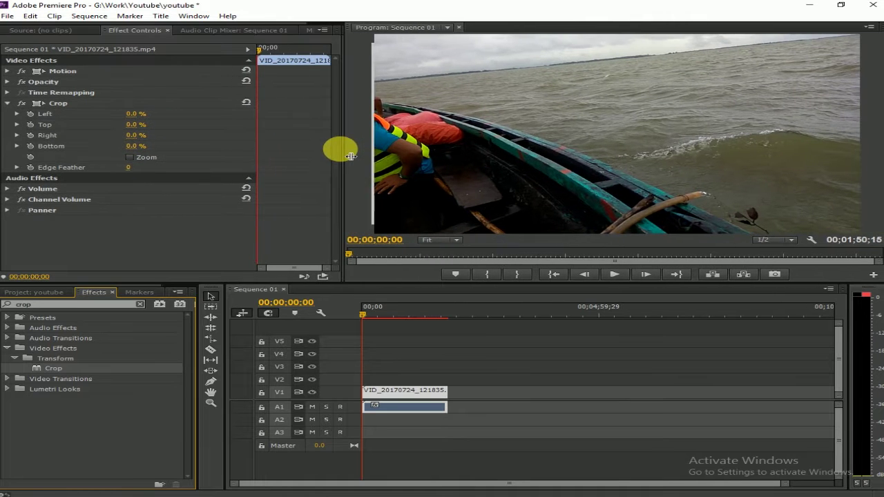
left_click(418, 240)
left_click(423, 252)
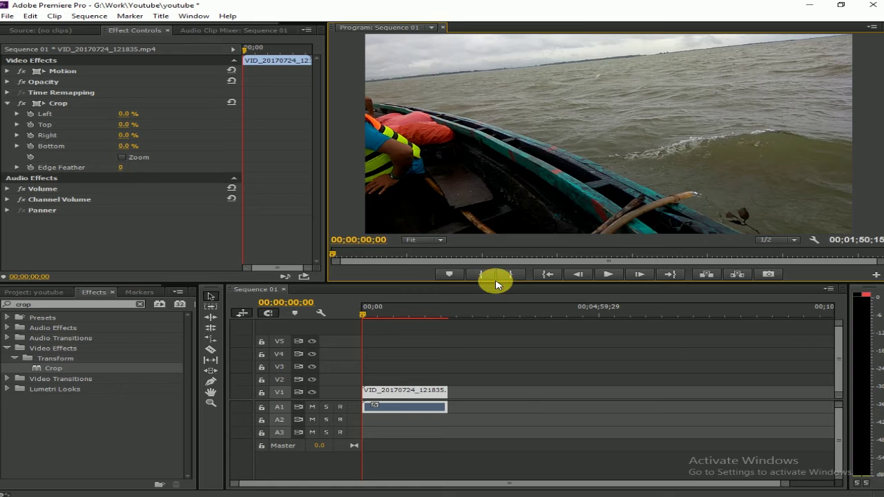
left_click_drag(507, 291, 511, 307)
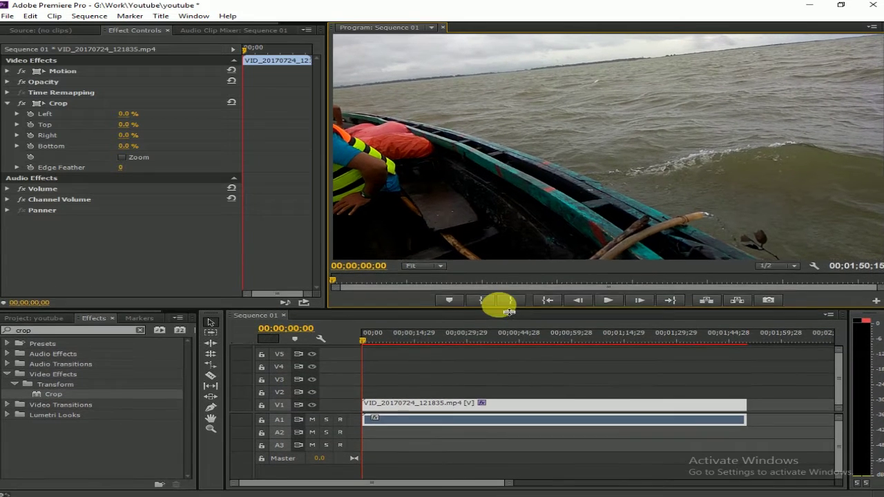
left_click(126, 113)
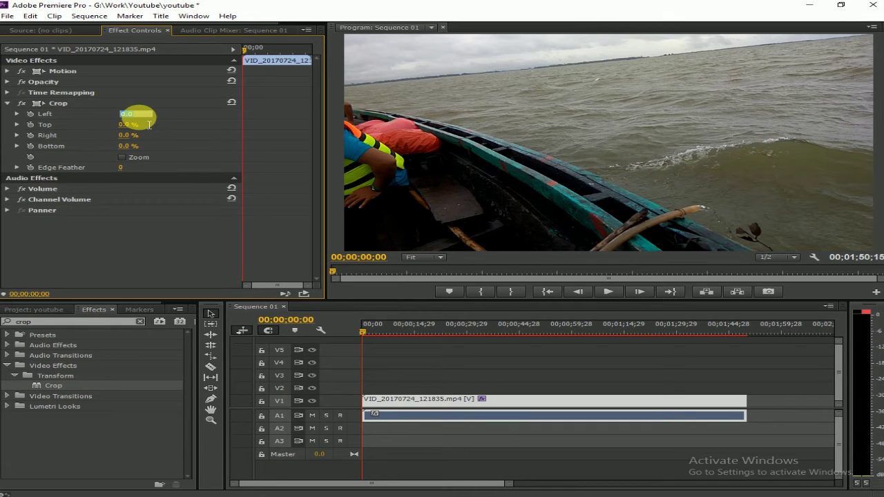
Set the Crop effect's Top and Bottom to 10.0%, adjusting down from an initial 13%.
type("5.0")
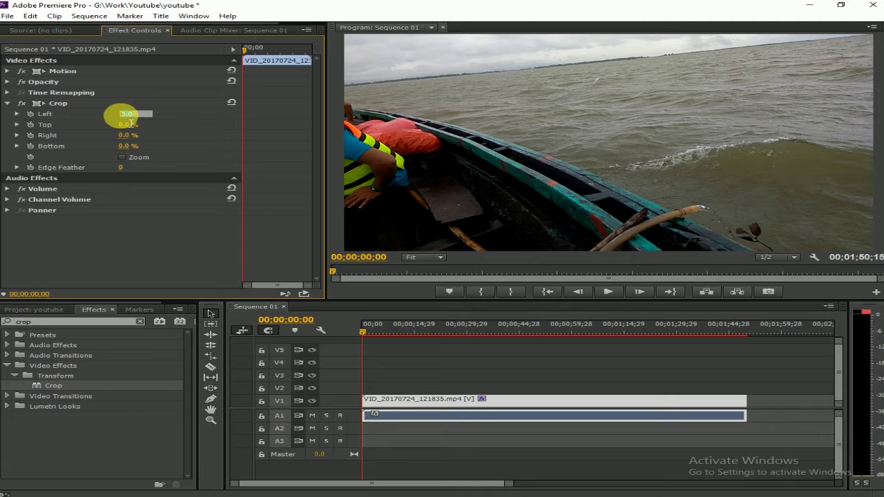
type("1")
left_click(135, 124)
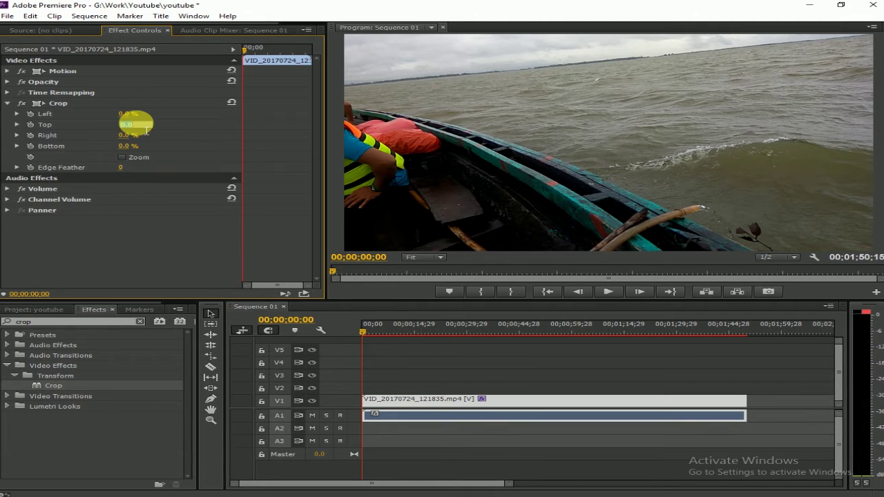
type("13")
key("Return")
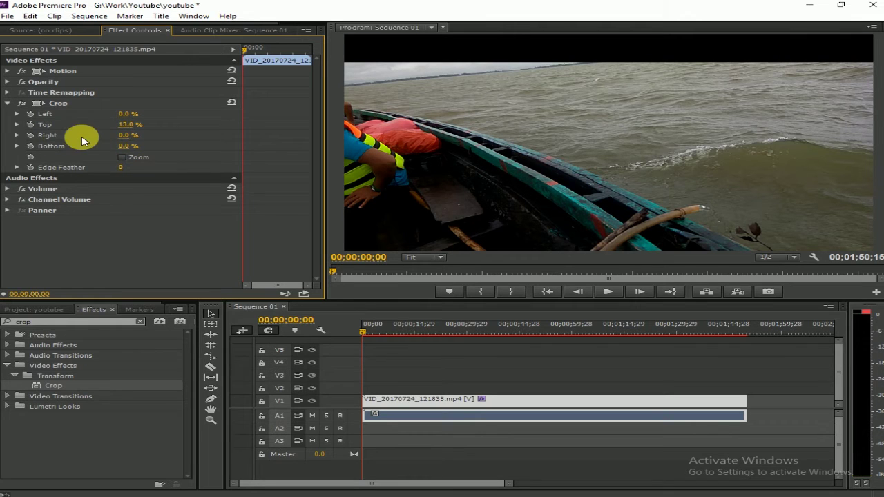
left_click(134, 147)
type("13")
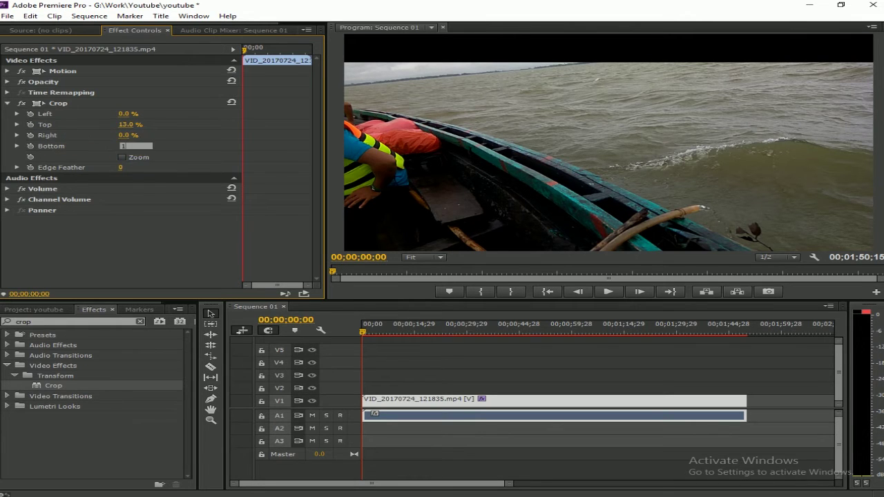
key("Return")
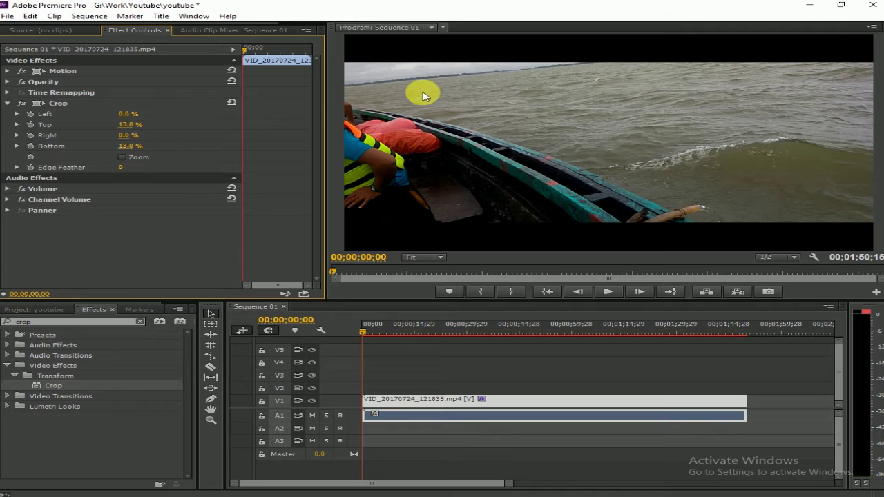
left_click(138, 146)
type("10")
key("Return")
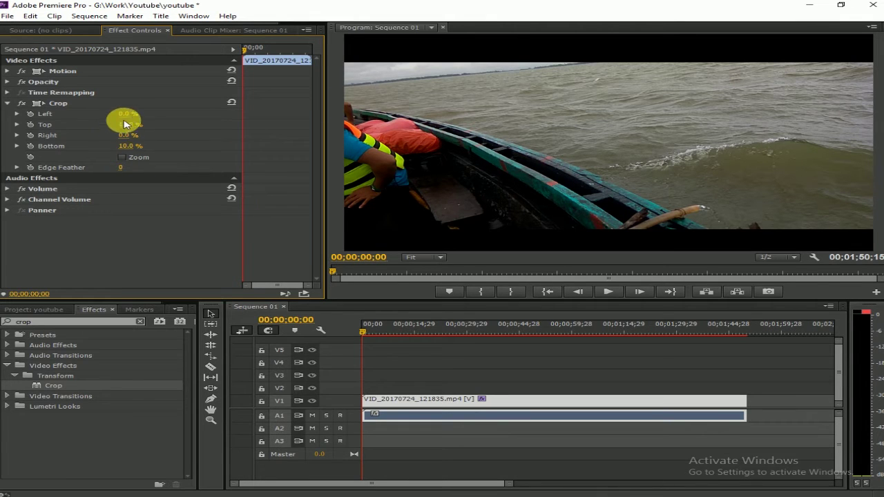
key("Return")
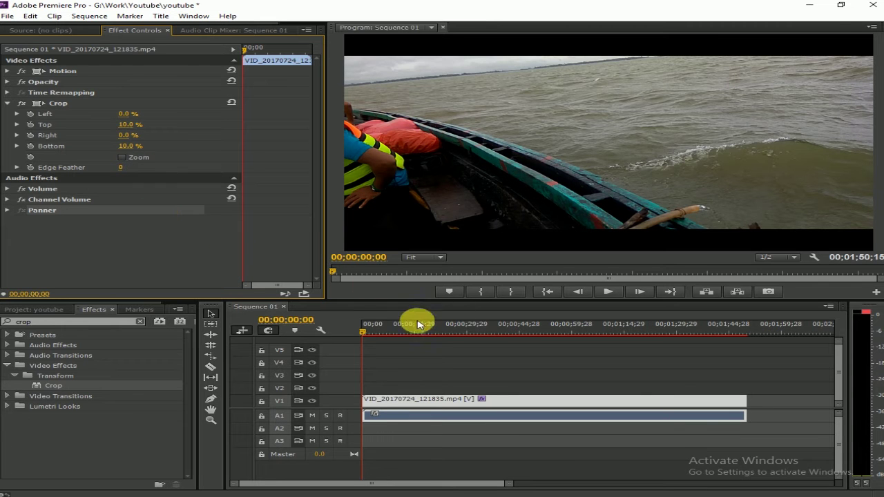
Split the boat clip with the Razor tool at 00:00:31:17 and 00:01:04:18.
left_click(366, 331)
left_click_drag(371, 333, 418, 335)
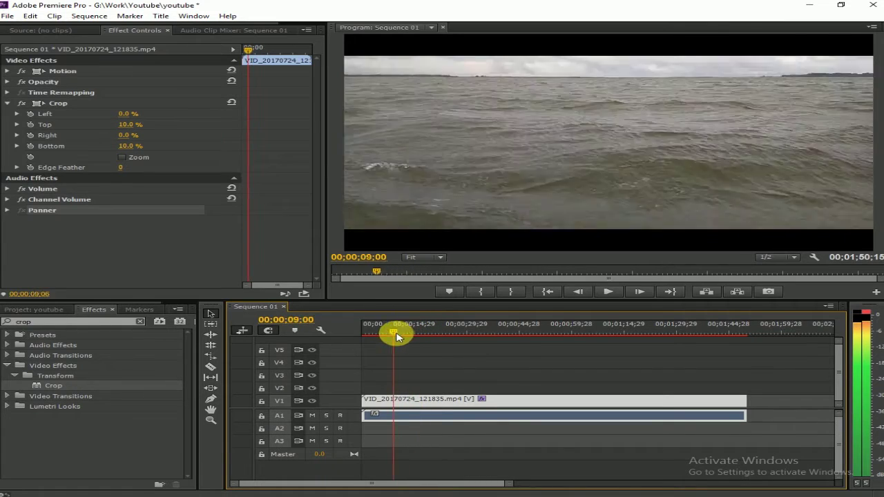
mouse_move(418, 335)
left_mouse_down()
mouse_move(370, 335)
mouse_move(410, 339)
left_mouse_up()
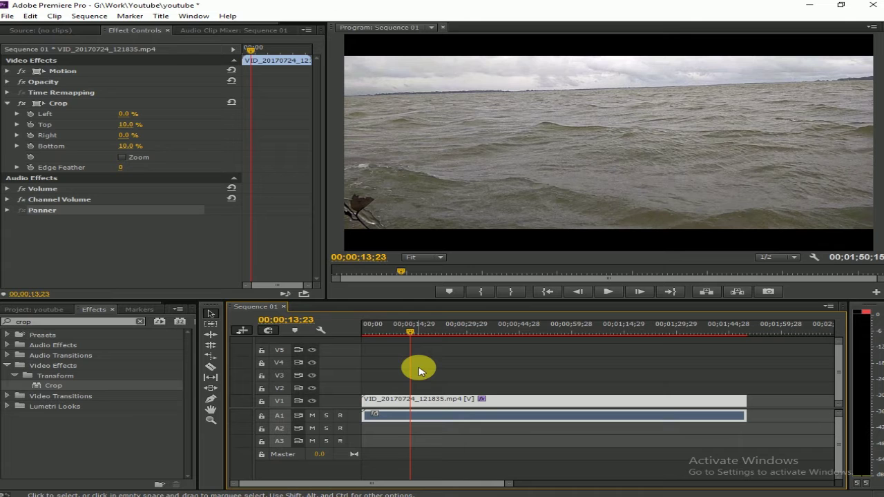
left_click_drag(412, 337, 471, 335)
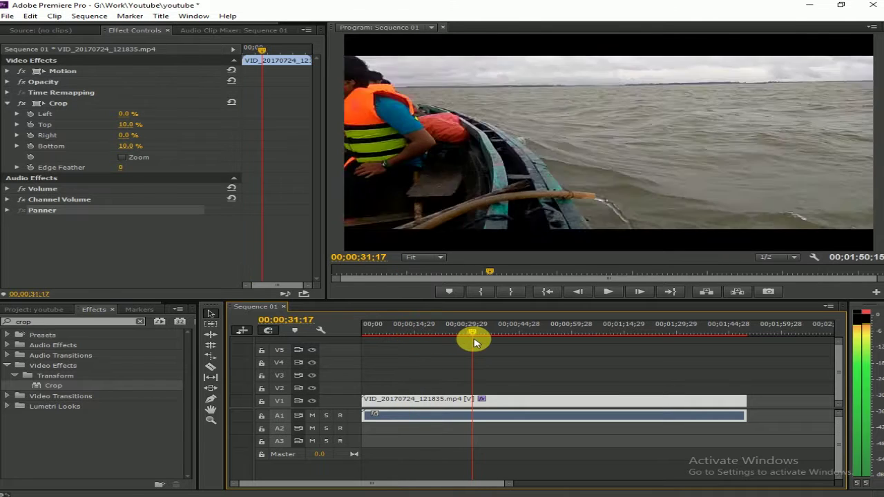
key("c")
left_click(477, 401)
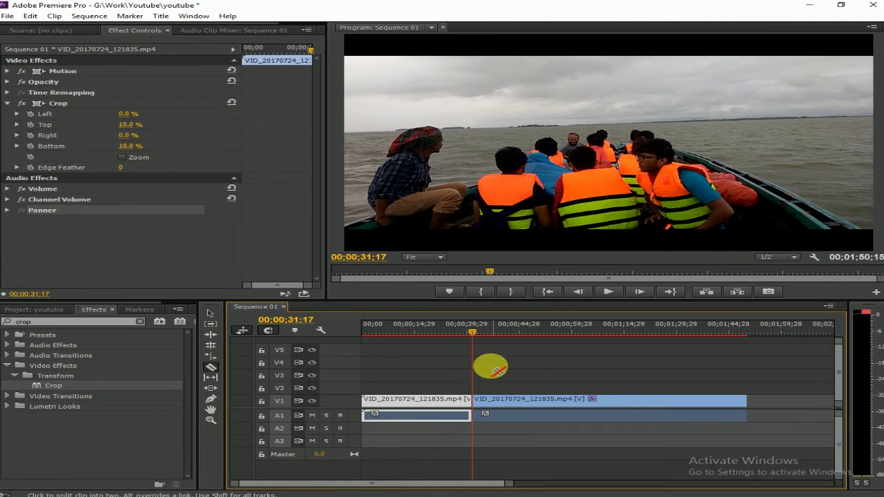
left_click_drag(472, 334, 589, 337)
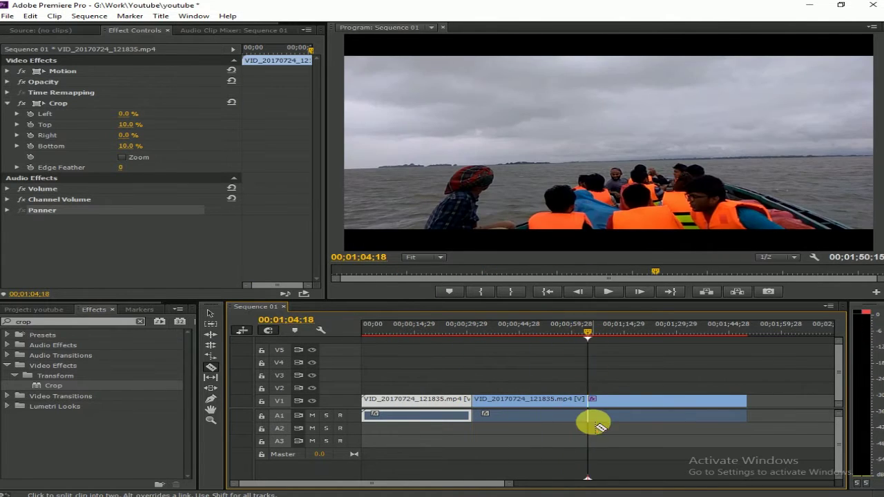
left_click(591, 401)
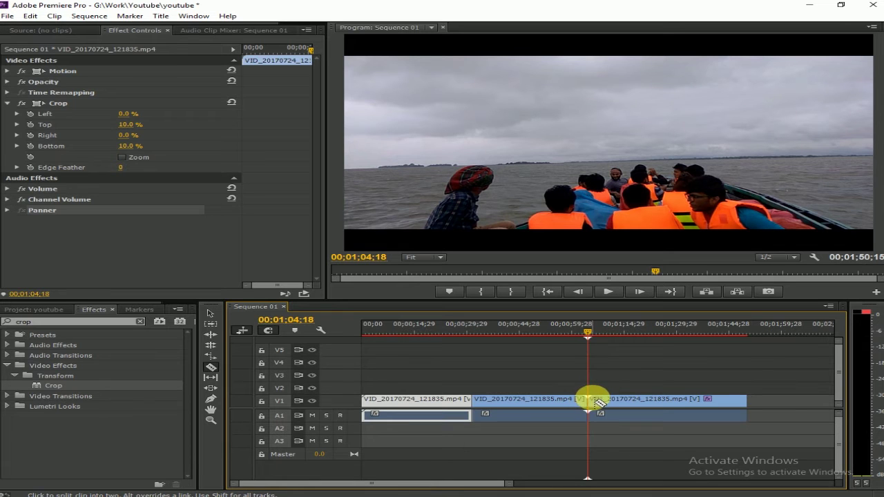
Delete the Crop effect from the middle piece, then select the third piece to check.
left_click_drag(587, 333, 504, 333)
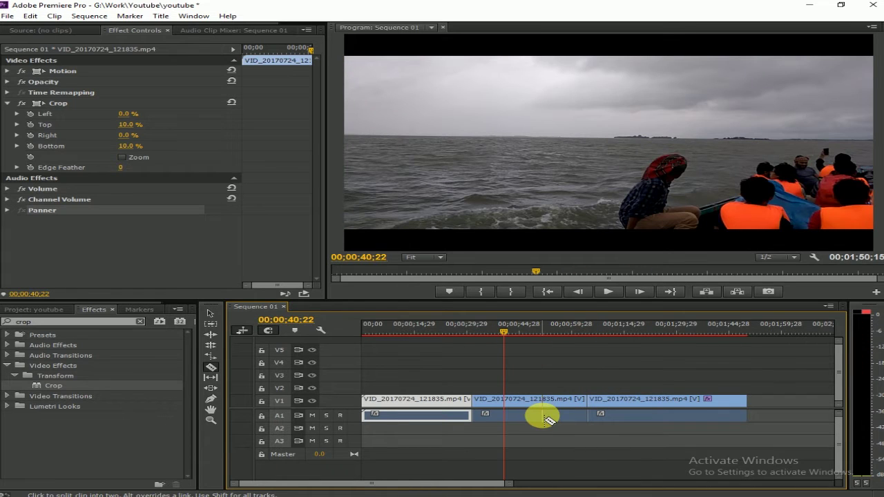
key("v")
left_click(542, 416)
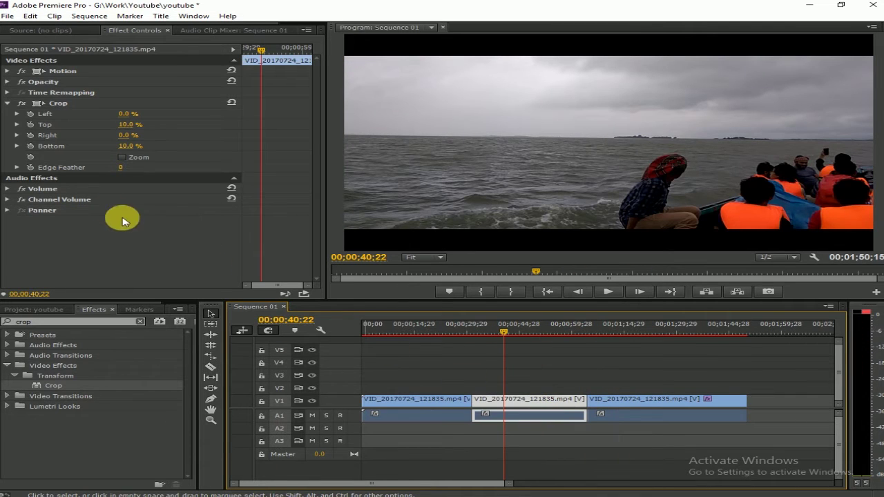
left_click(62, 104)
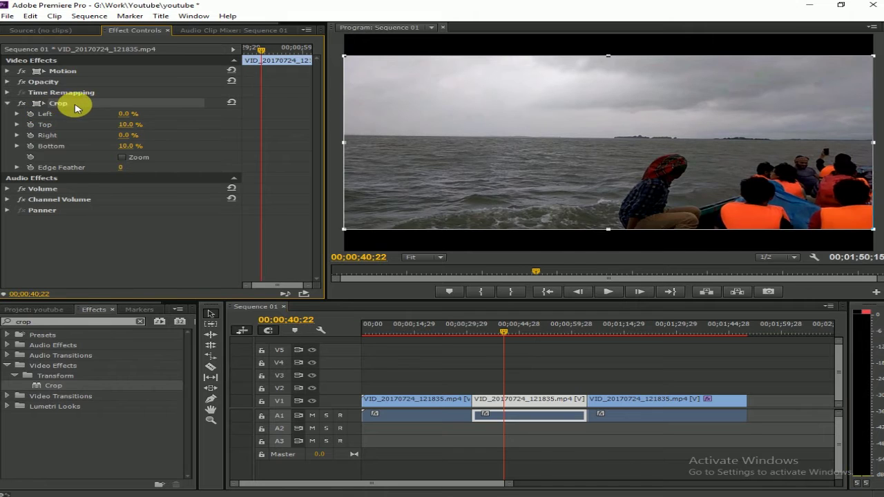
key("Delete")
left_click(607, 415)
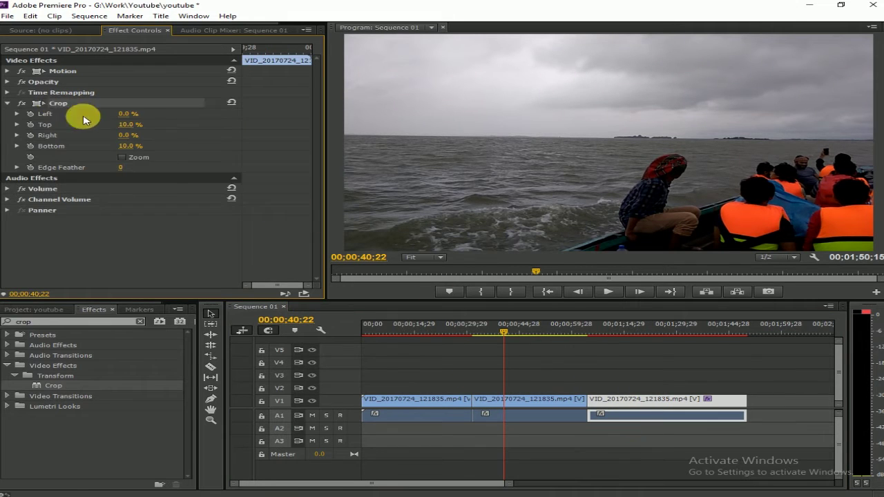
Select the first clip piece, move the playhead to 00:00:20:29, and show the Project panel.
left_click(411, 330)
left_click(406, 403)
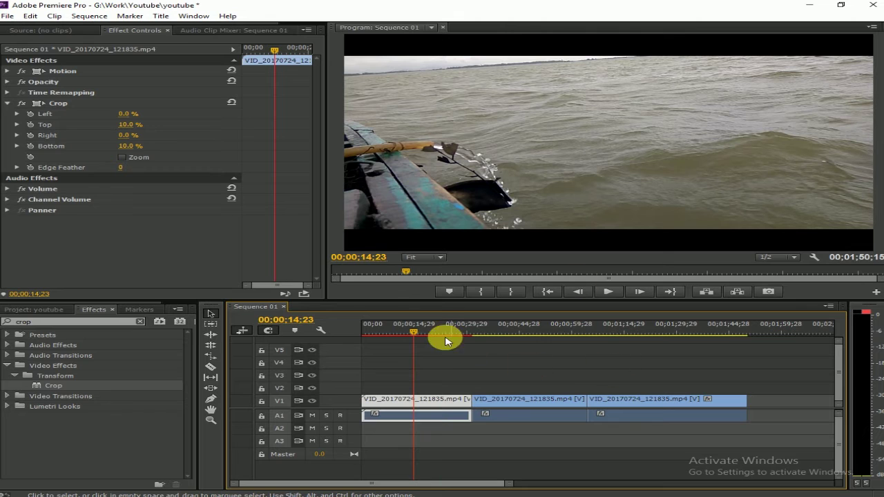
left_click(422, 331)
left_click_drag(422, 332, 434, 332)
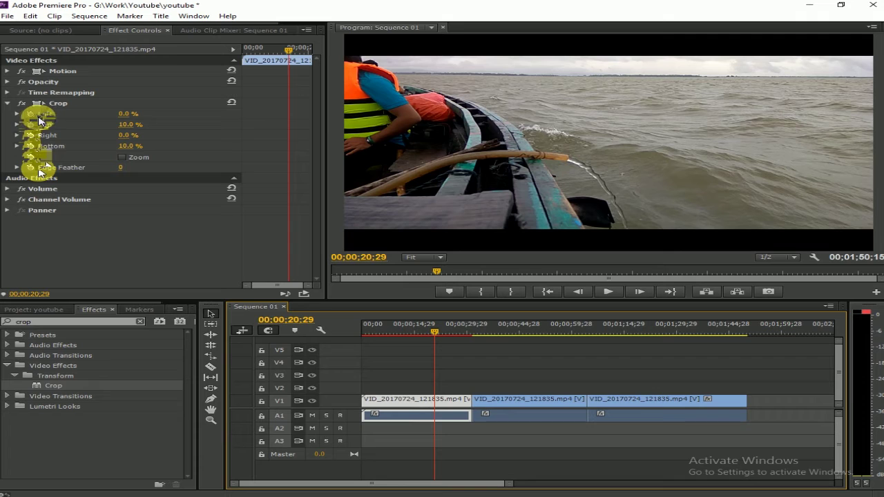
left_click(135, 245)
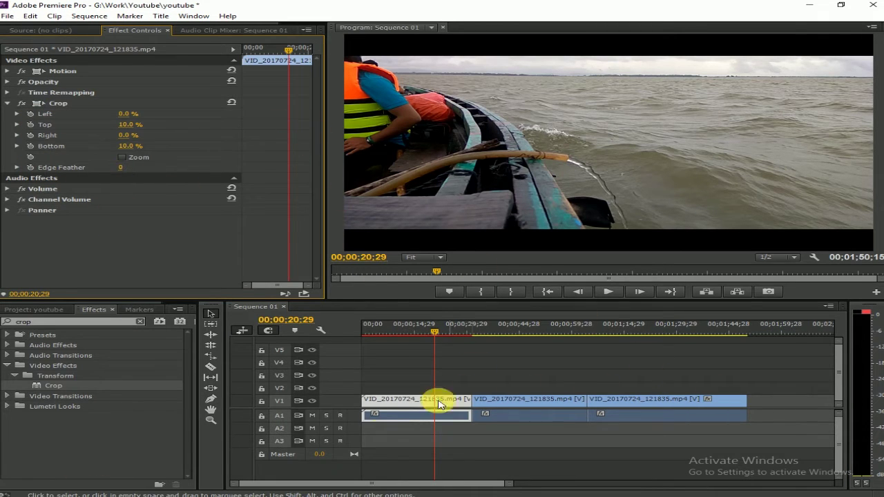
Create a new title named 'bar' via New Item > Title in the Project panel.
left_click(52, 309)
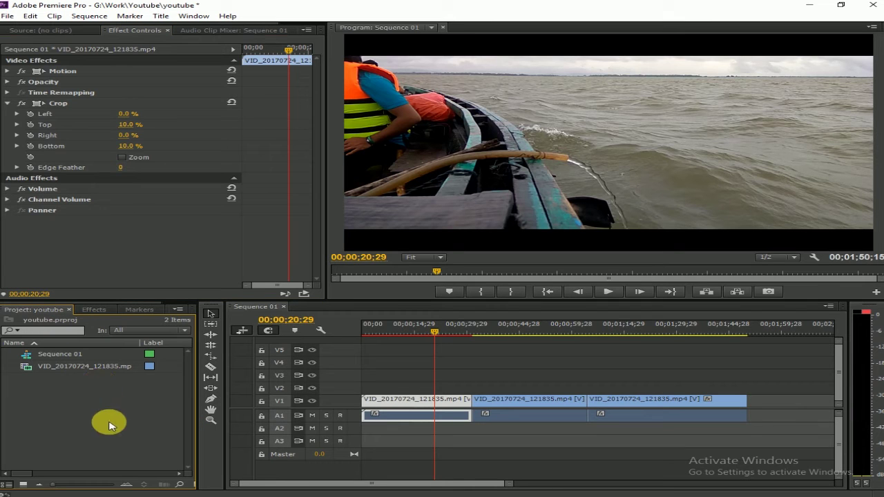
right_click(80, 400)
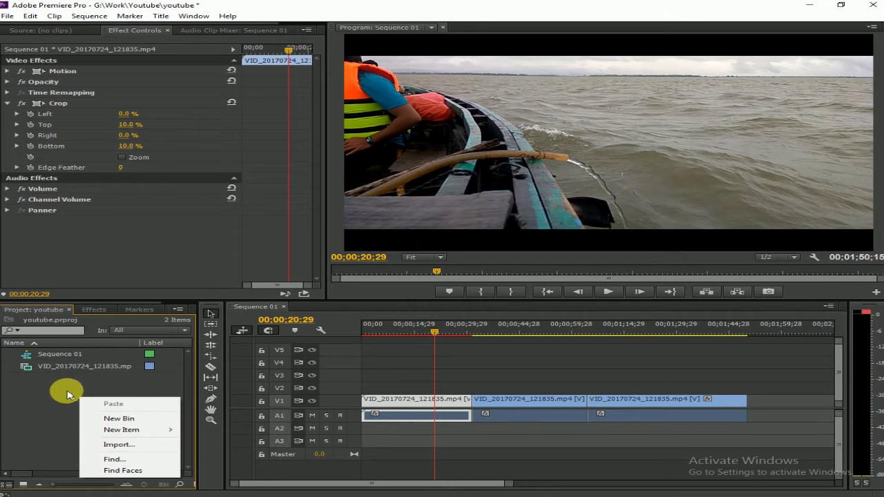
mouse_move(152, 435)
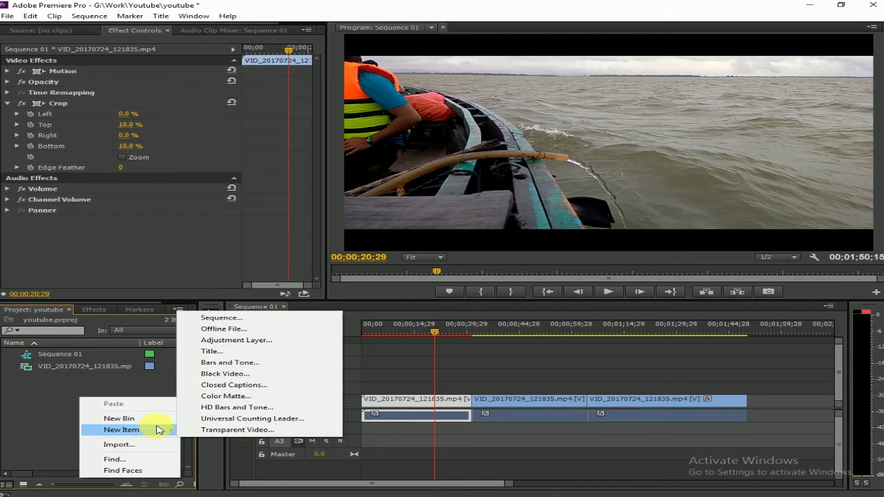
left_click(237, 355)
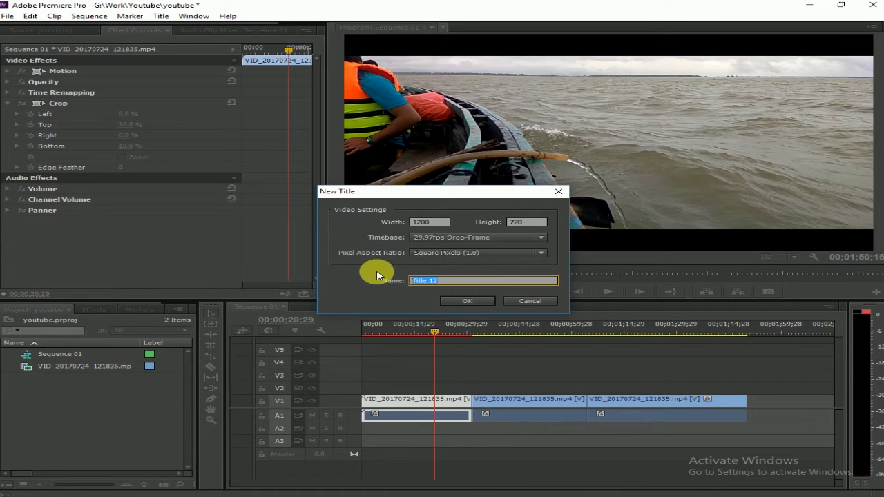
type("bar")
key("Return")
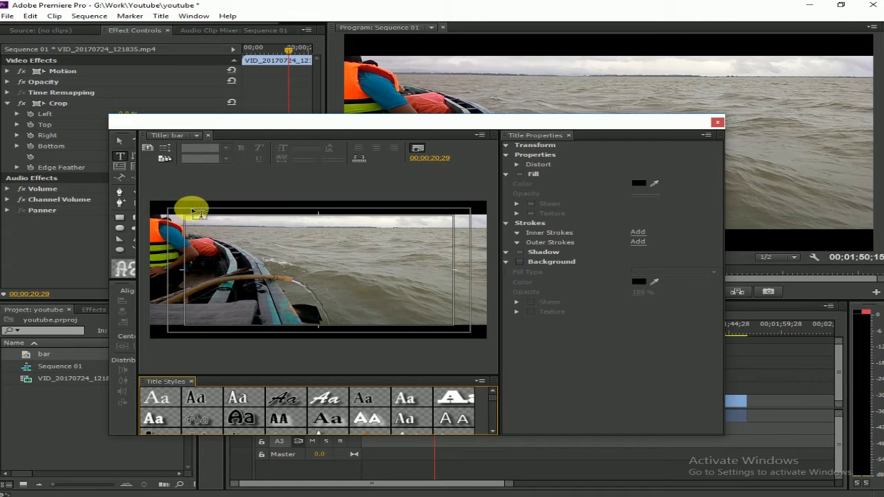
Draw a black-filled rectangle across the top of the bar title's frame.
left_click_drag(224, 136, 307, 145)
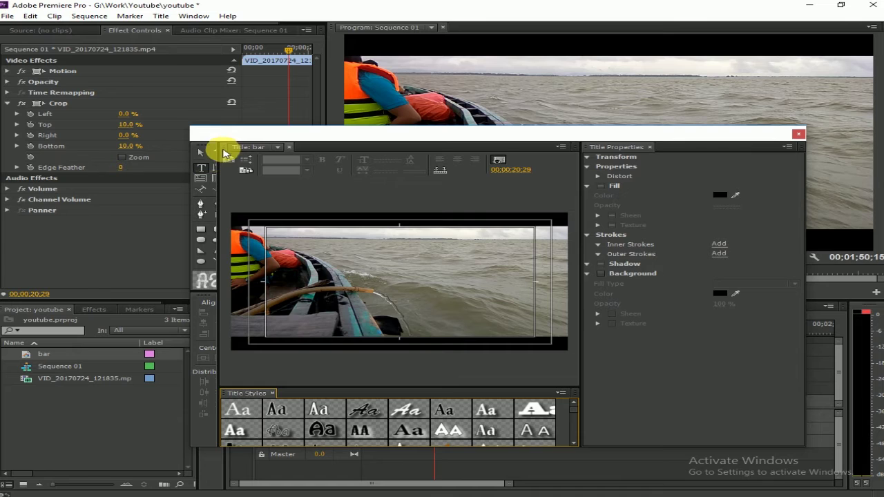
left_click_drag(229, 159, 260, 160)
left_click(200, 218)
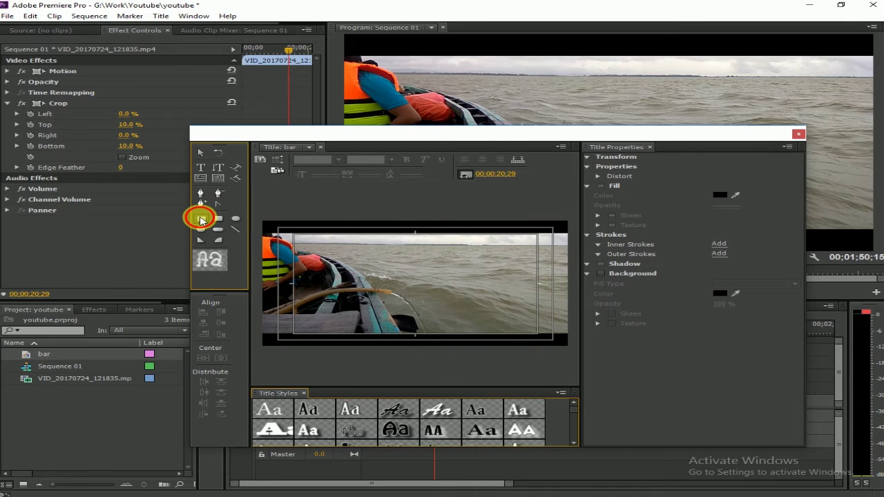
mouse_move(263, 220)
left_mouse_down()
mouse_move(401, 238)
mouse_move(605, 235)
left_mouse_up()
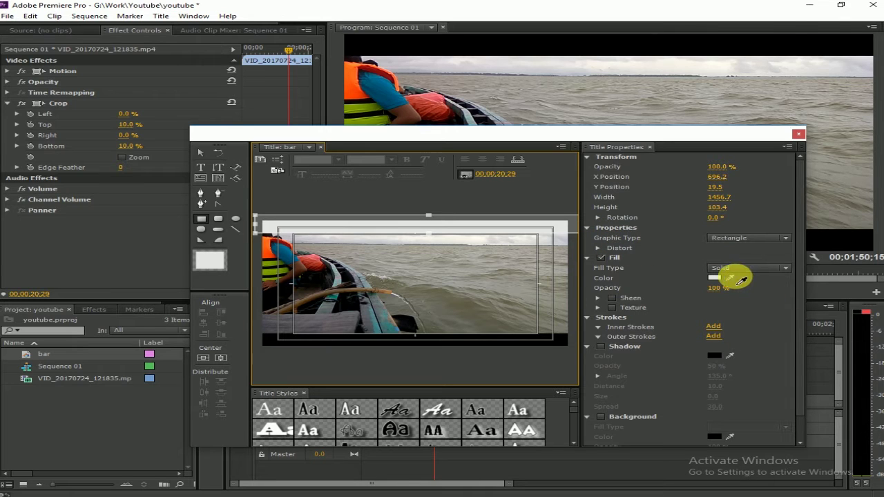
left_click_drag(741, 280, 722, 359)
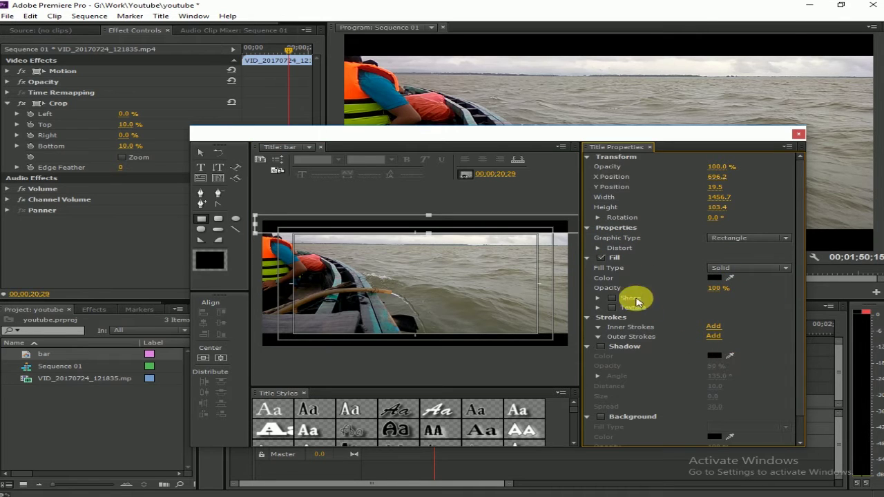
left_click(426, 222)
left_click(220, 234)
Draw a second black rectangle across the bottom, then close the title designer.
left_click(201, 220)
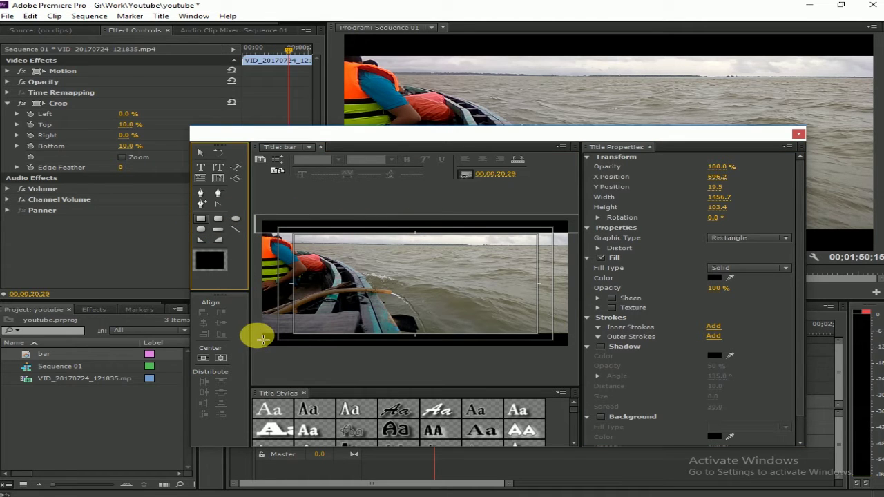
left_click_drag(260, 335, 580, 373)
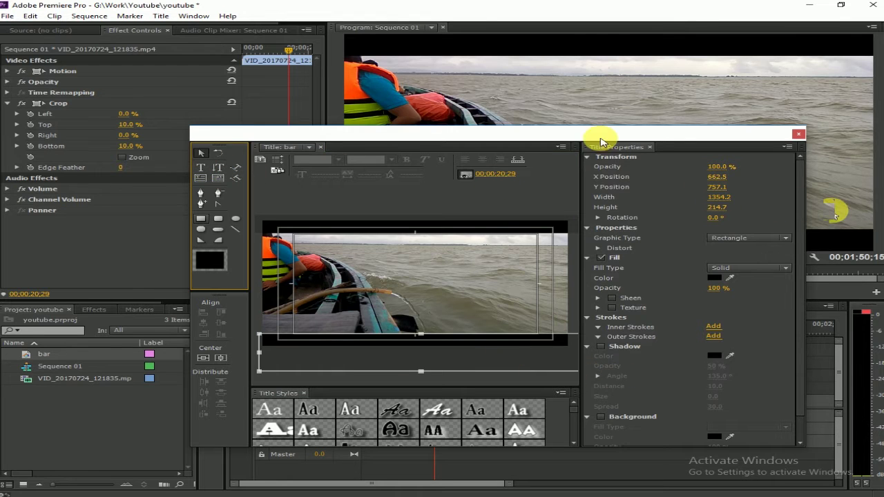
left_click_drag(598, 139, 557, 125)
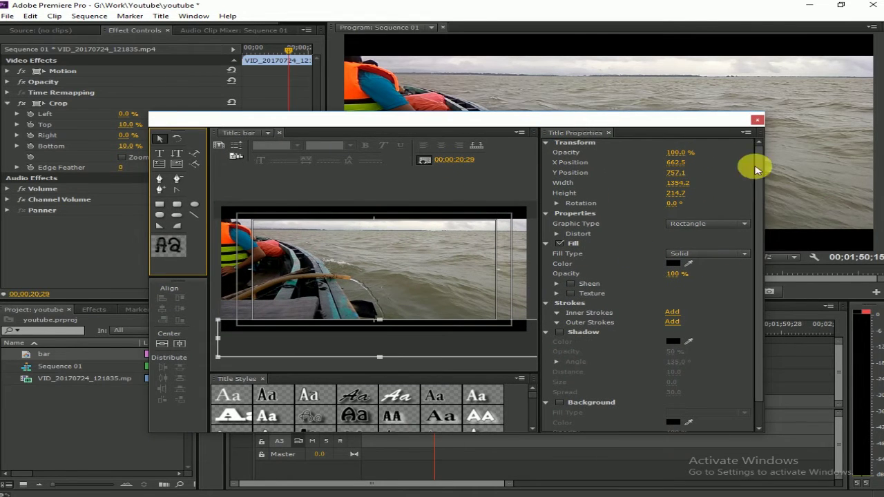
left_click(757, 119)
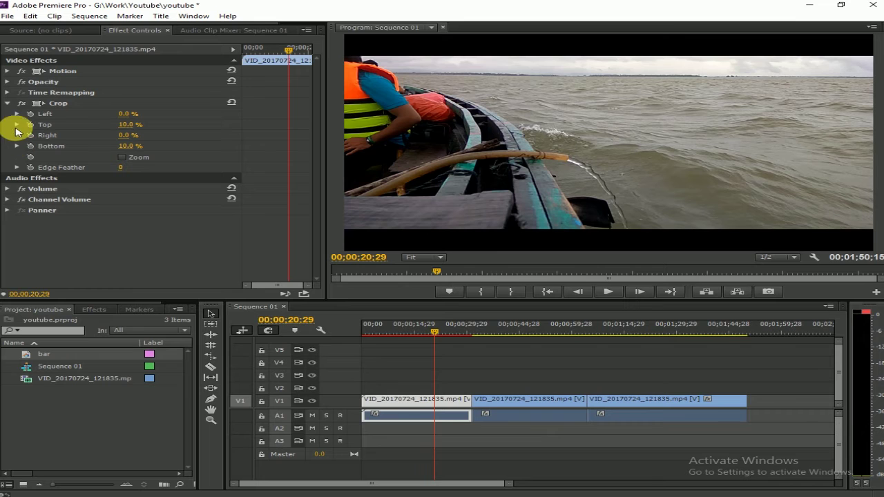
Delete the clip's Crop effect and place the bar title on V2 spanning all footage.
left_click(21, 104)
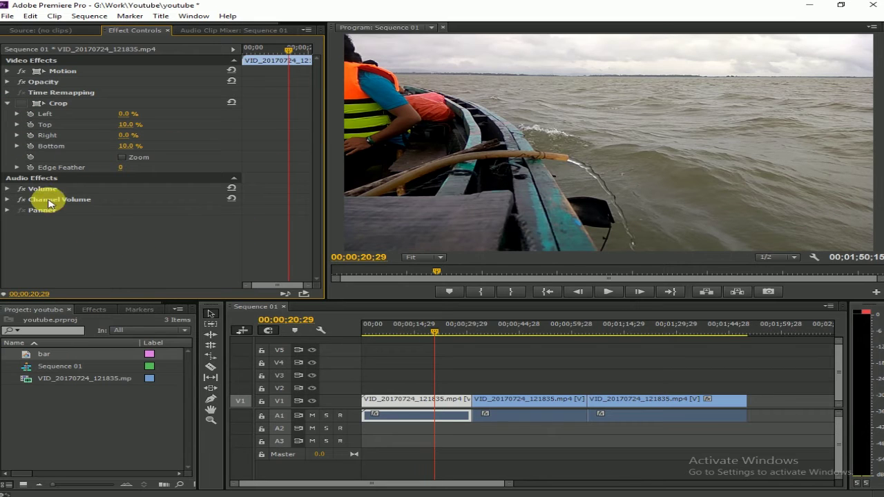
left_click(51, 105)
key("Delete")
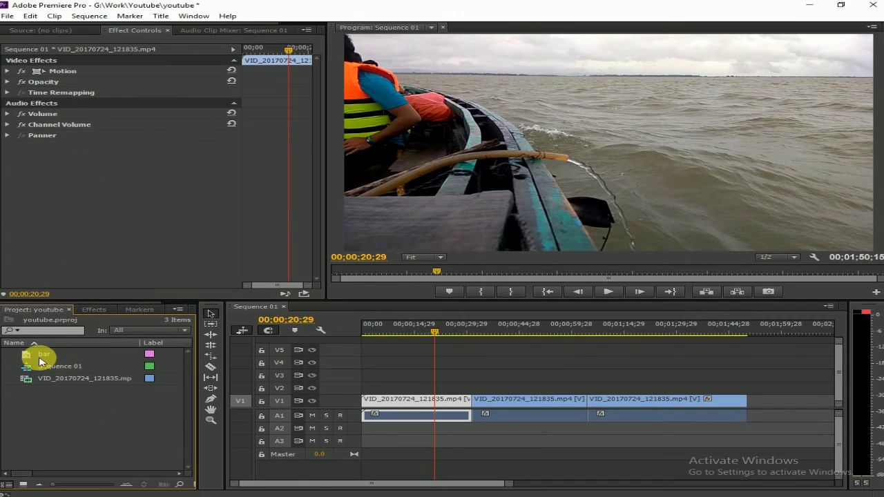
left_click_drag(51, 360, 746, 402)
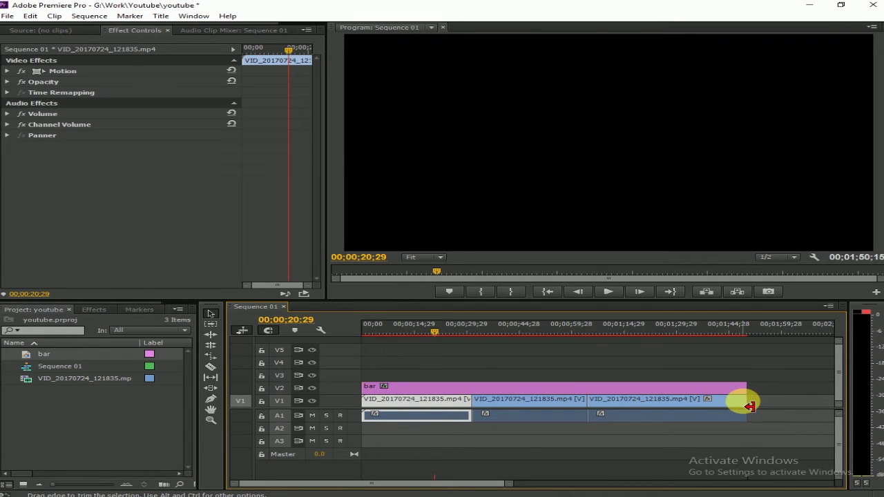
left_click(435, 335)
left_click_drag(435, 334, 424, 332)
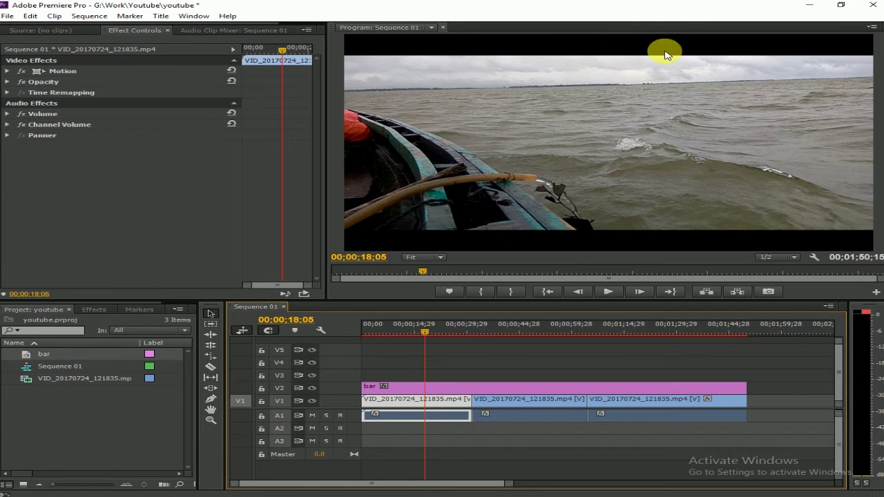
left_click(411, 390)
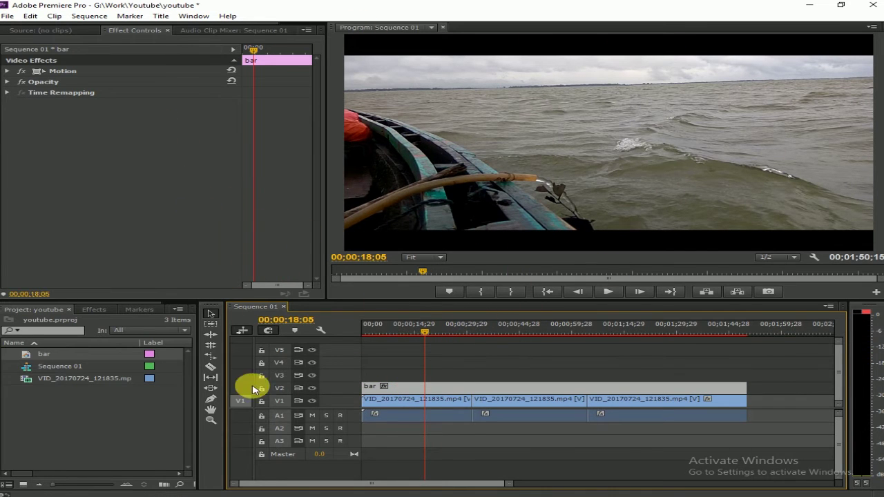
left_click_drag(426, 338, 420, 335)
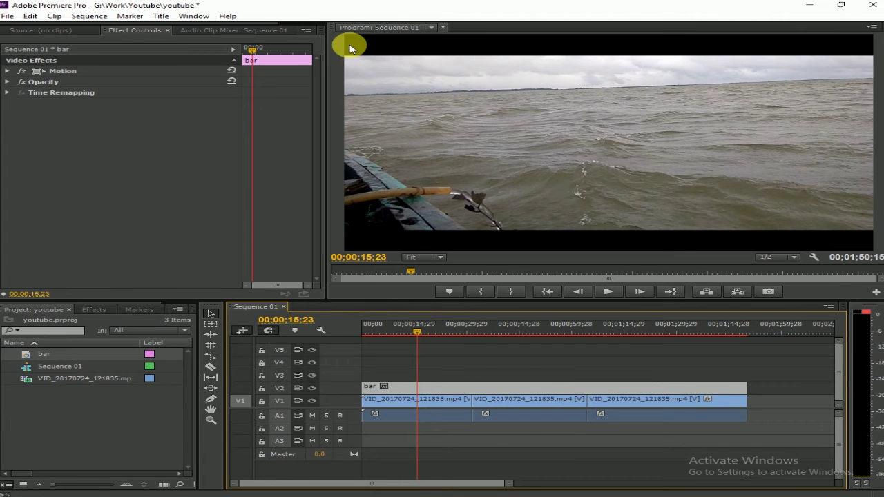
mouse_move(427, 345)
left_mouse_down()
mouse_move(467, 336)
mouse_move(391, 331)
mouse_move(597, 338)
left_mouse_up()
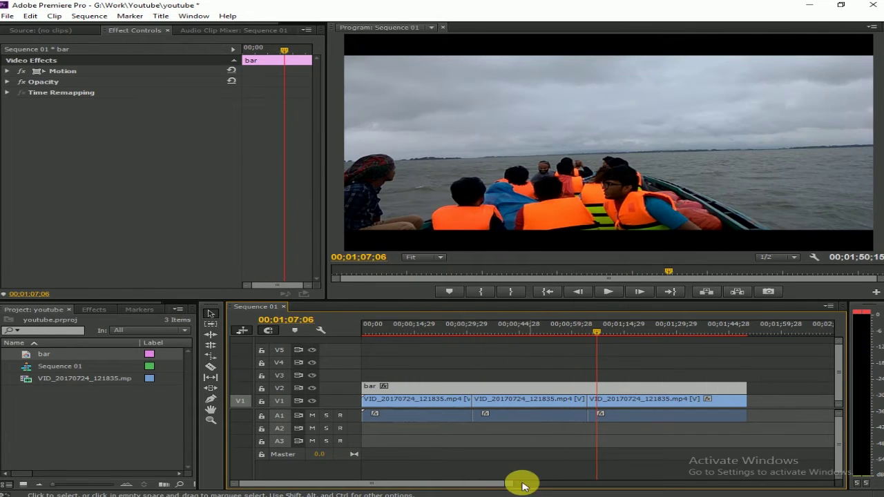
left_click_drag(523, 486, 592, 483)
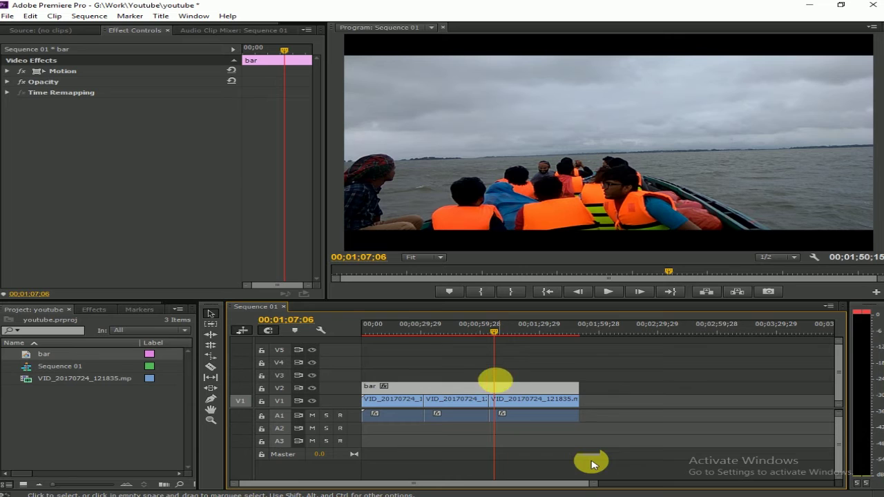
left_click_drag(385, 331, 454, 333)
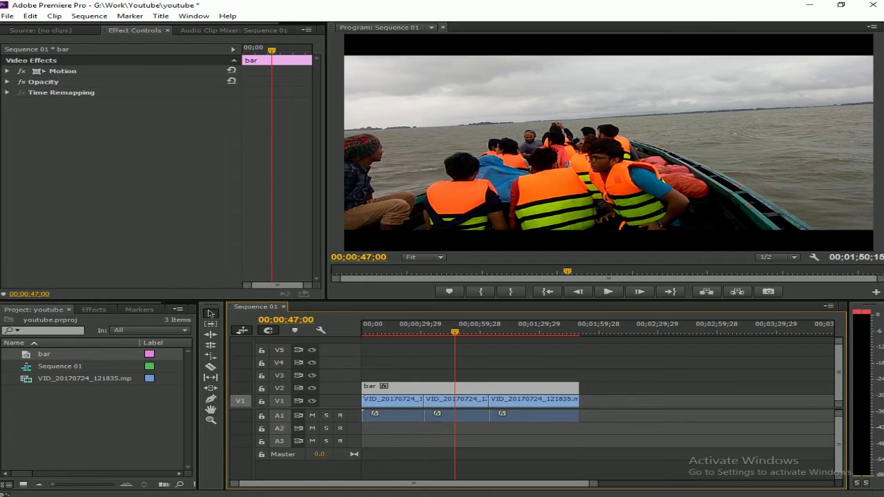
mouse_move(454, 332)
left_mouse_down()
mouse_move(472, 333)
mouse_move(388, 332)
left_mouse_up()
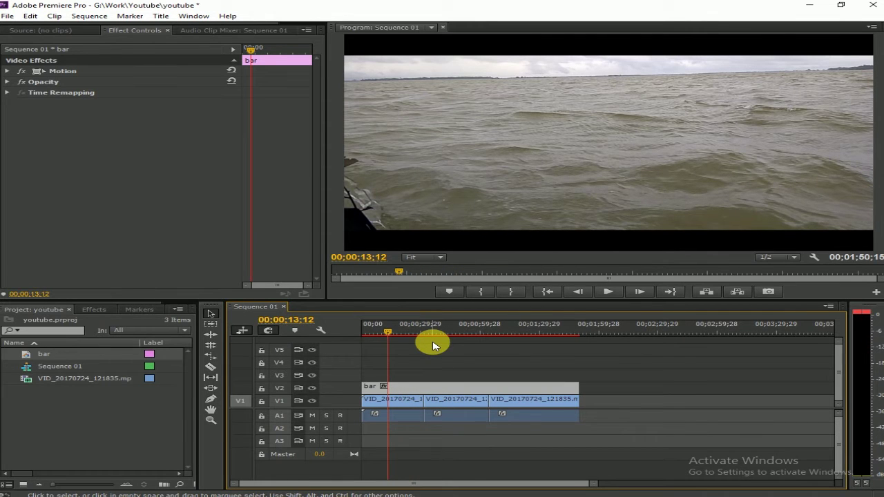
left_click(81, 419)
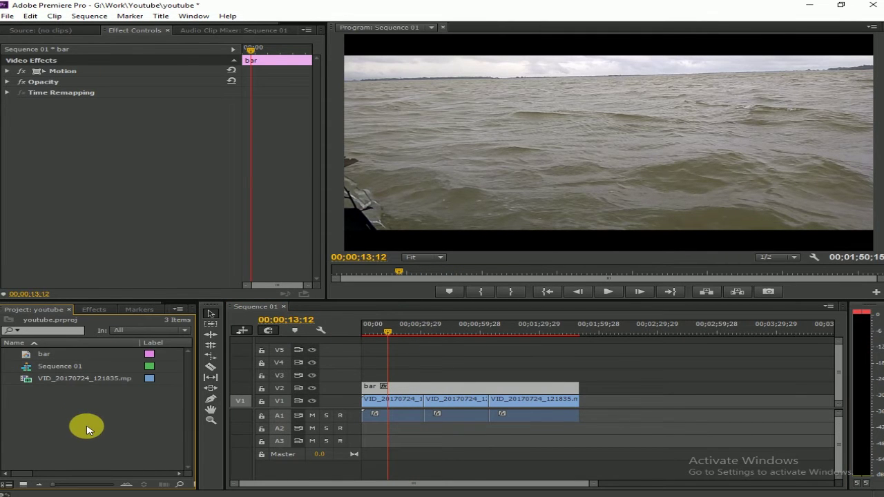
left_click(389, 335)
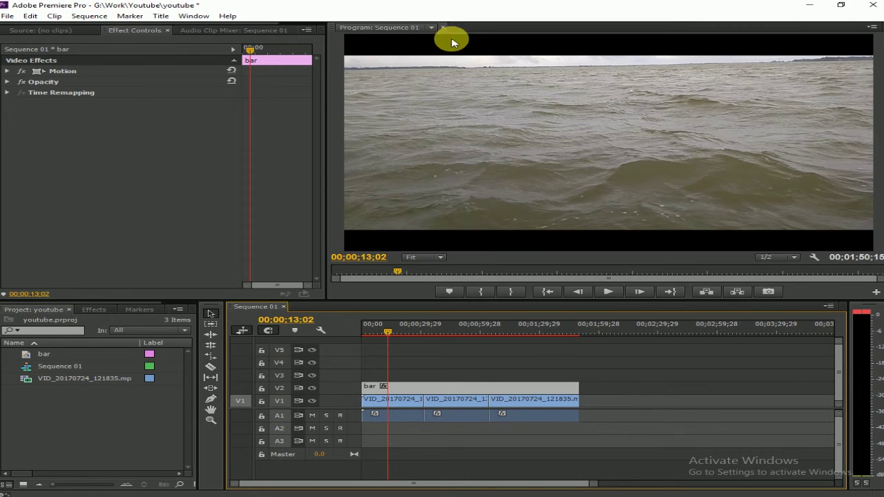
left_click(135, 408)
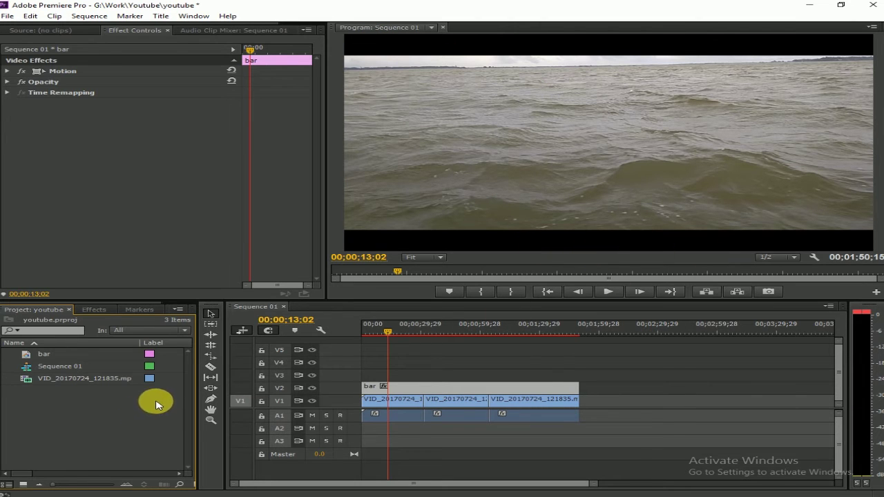
left_click(416, 388)
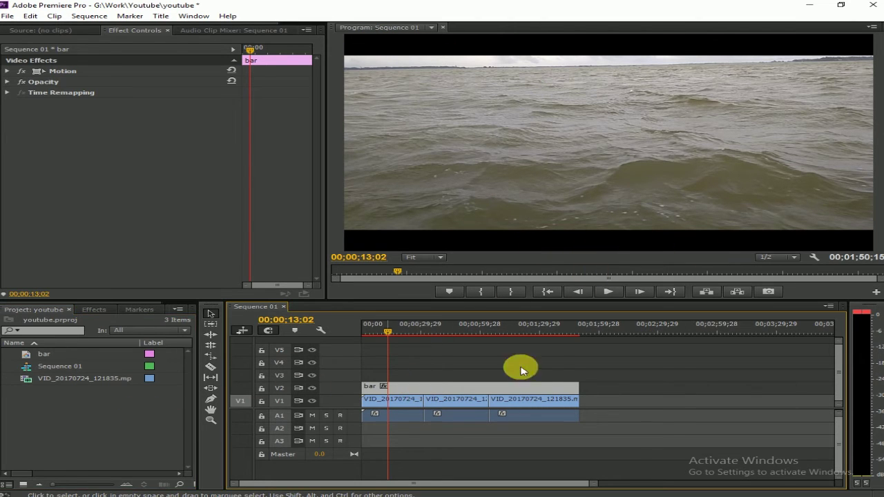
Create a new title named 'title' and start a text box near its bottom-left.
double_click(71, 424)
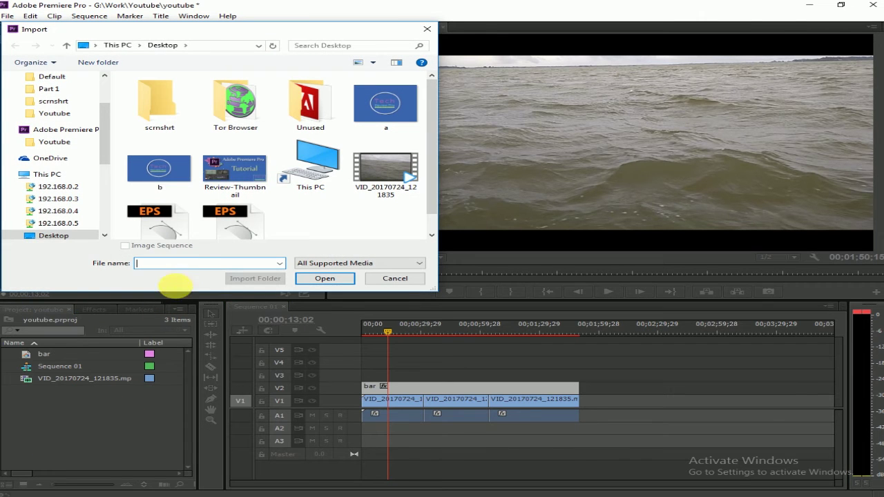
left_click(389, 283)
right_click(64, 413)
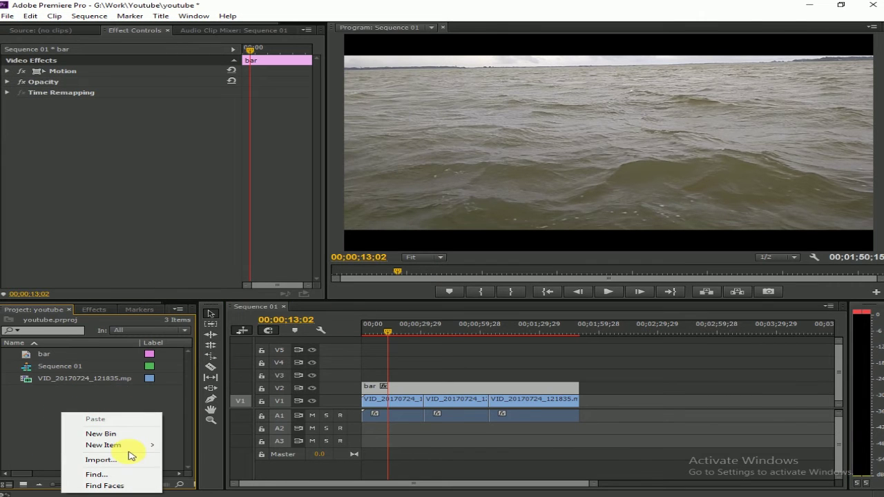
mouse_move(151, 446)
left_click(207, 365)
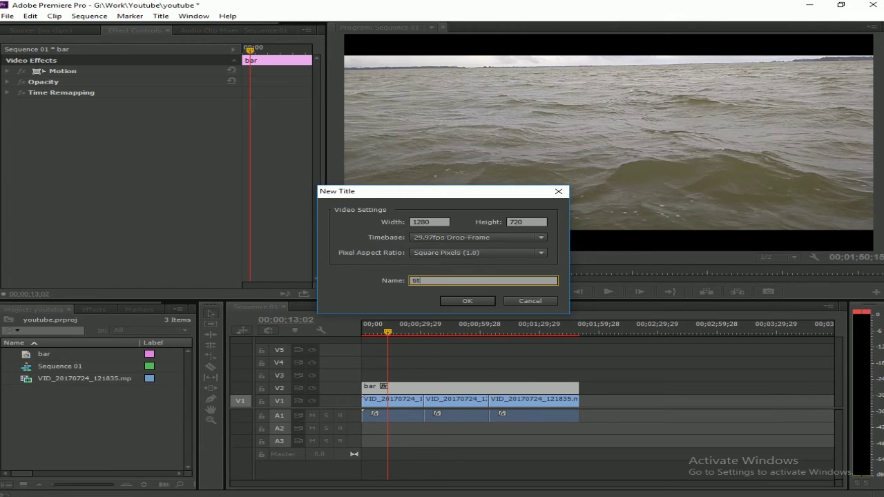
type("le")
key("Return")
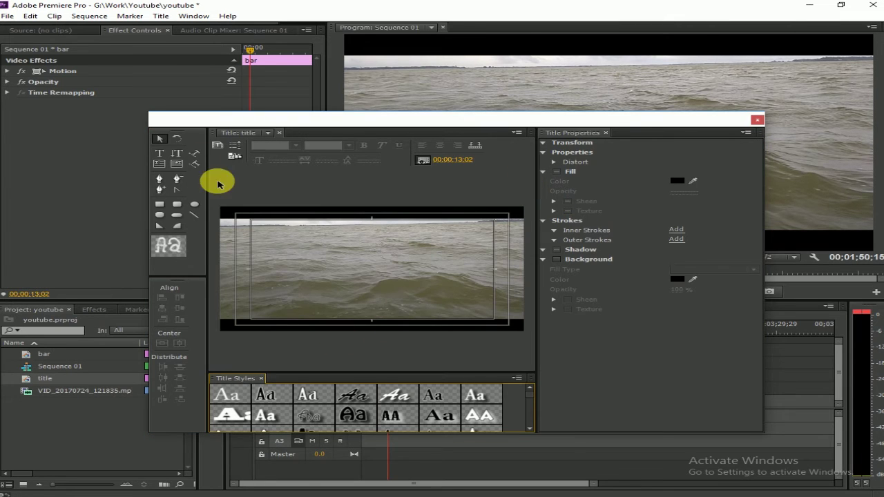
left_click(159, 153)
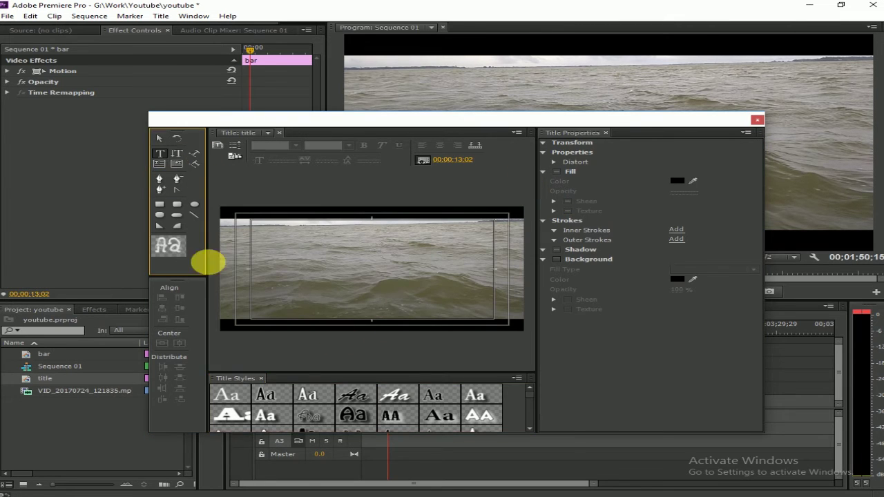
left_click(249, 331)
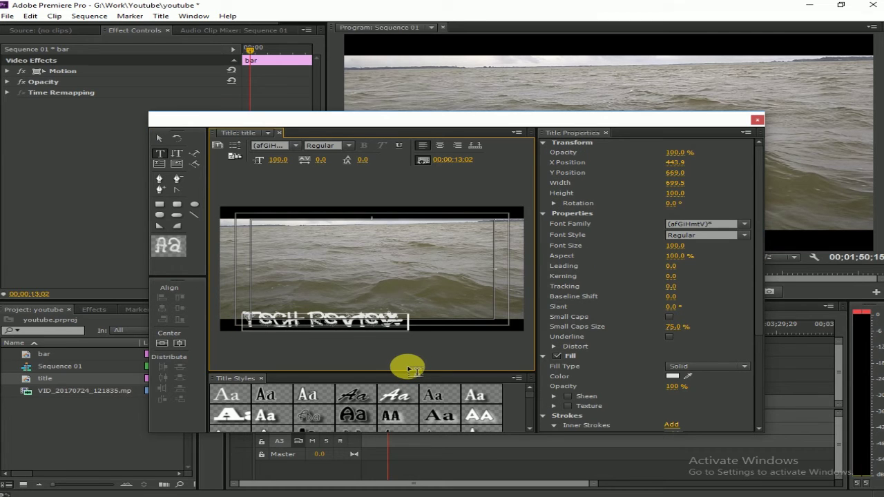
type("Tech Review Pro")
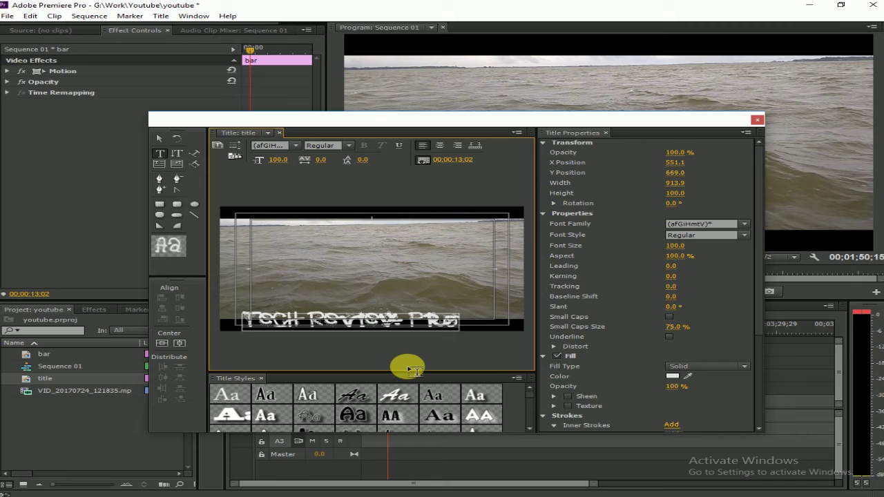
Set the Tech Review Pro text to 20th Century Font at size 42.
scroll(718, 228, "down", 1)
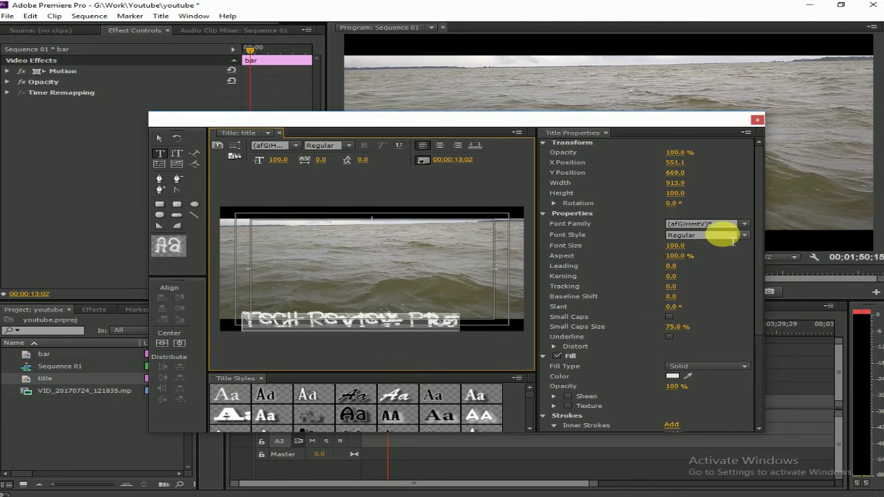
scroll(707, 225, "down", 2)
scroll(705, 225, "down", 2)
scroll(705, 225, "down", 1)
scroll(705, 225, "down", 1)
scroll(716, 235, "down", 1)
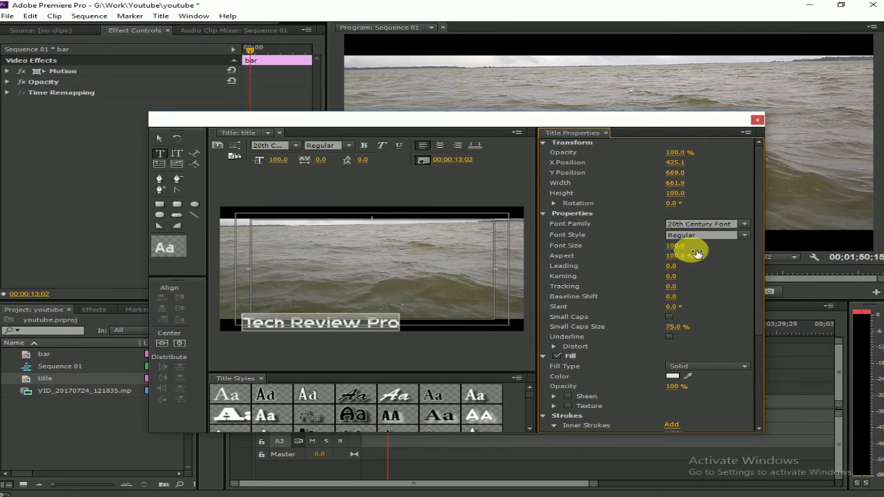
left_click_drag(675, 245, 663, 245)
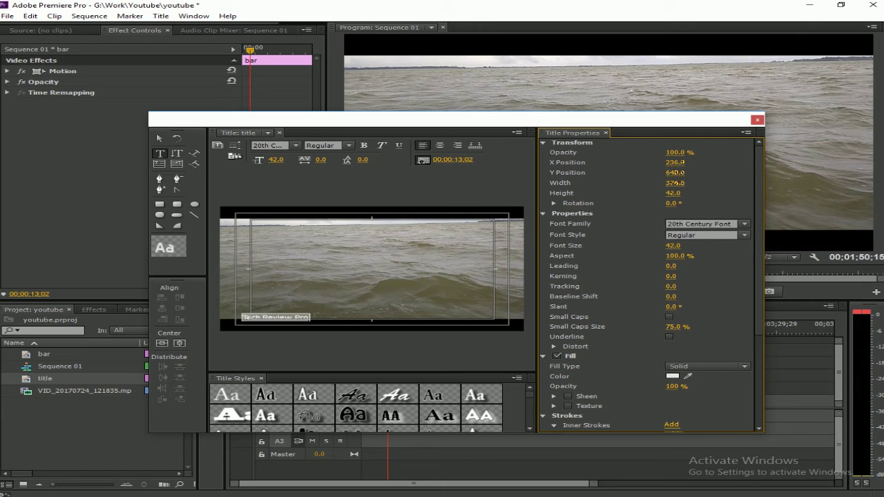
Move 'Tech Review Pro' to the bottom-right corner and close the title editor.
left_click(159, 139)
left_click(257, 313)
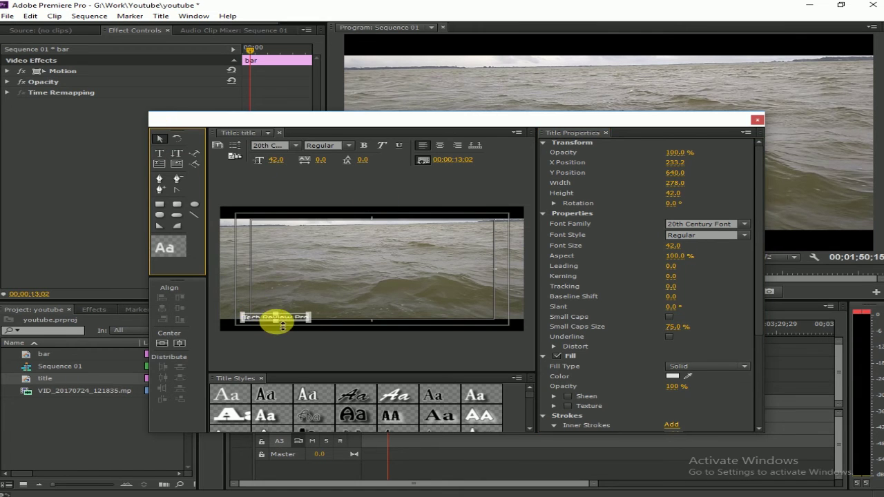
left_click_drag(282, 326, 486, 331)
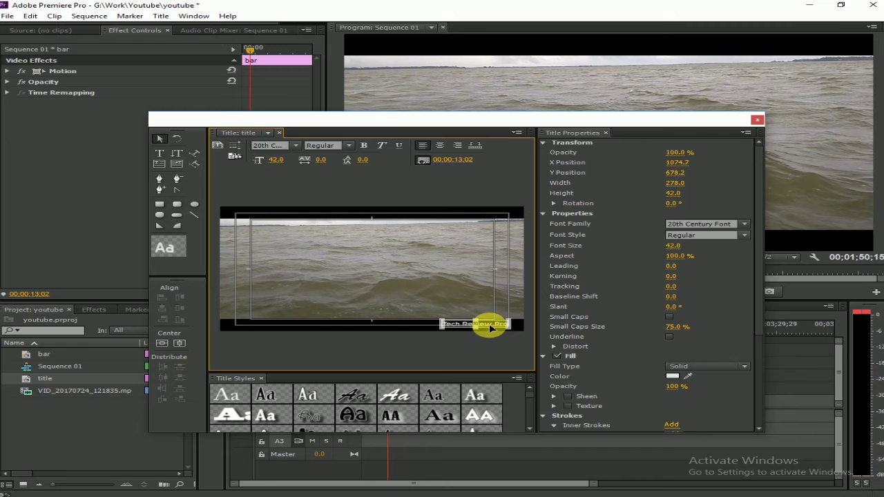
left_click_drag(491, 328, 491, 330)
left_click(760, 123)
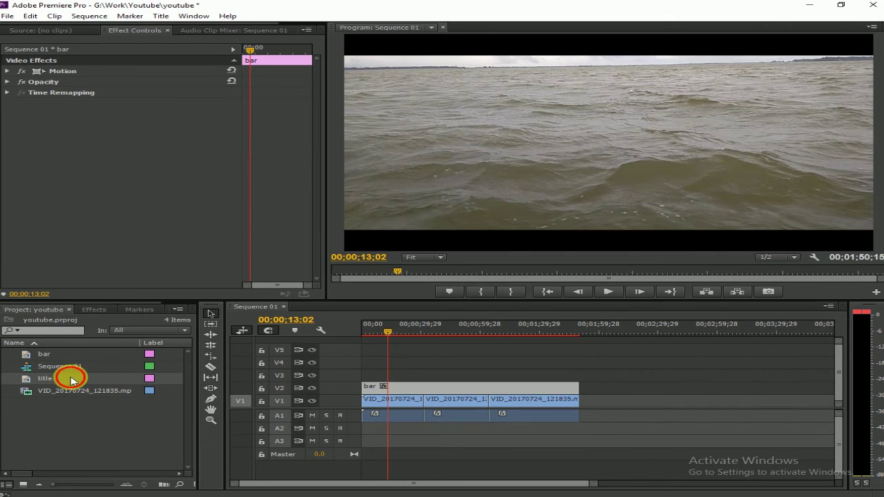
Place the title clip on V3 above the bar, lengthen it, and preview the Tech Review Pro overlay.
left_click_drag(45, 379, 504, 379)
left_click_drag(387, 330, 401, 334)
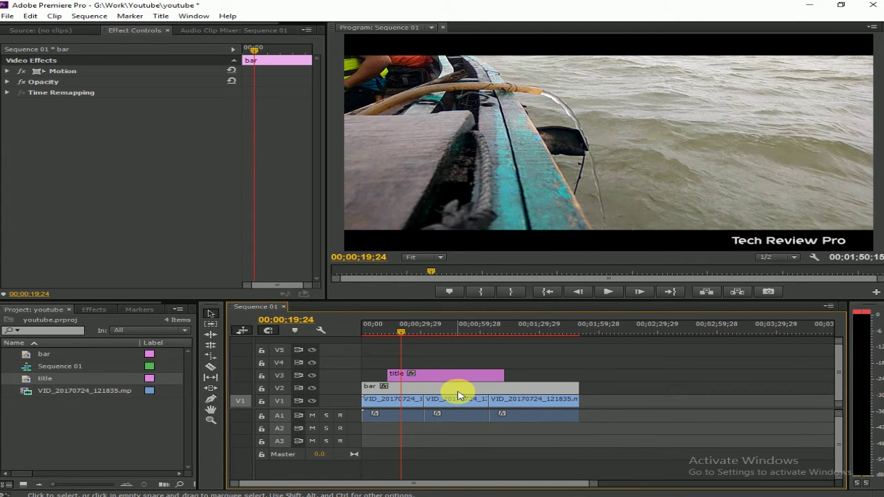
left_click(463, 377)
mouse_move(400, 333)
left_mouse_down()
mouse_move(413, 333)
mouse_move(382, 333)
left_mouse_up()
Search effects for 'dip', apply Dip to White to the title clip, and play it back.
left_click(97, 310)
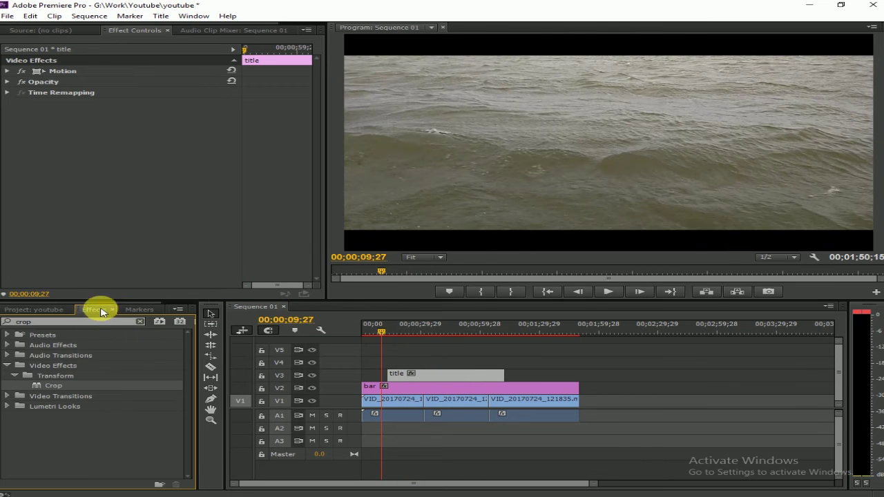
left_click(9, 323)
key("BackSpace")
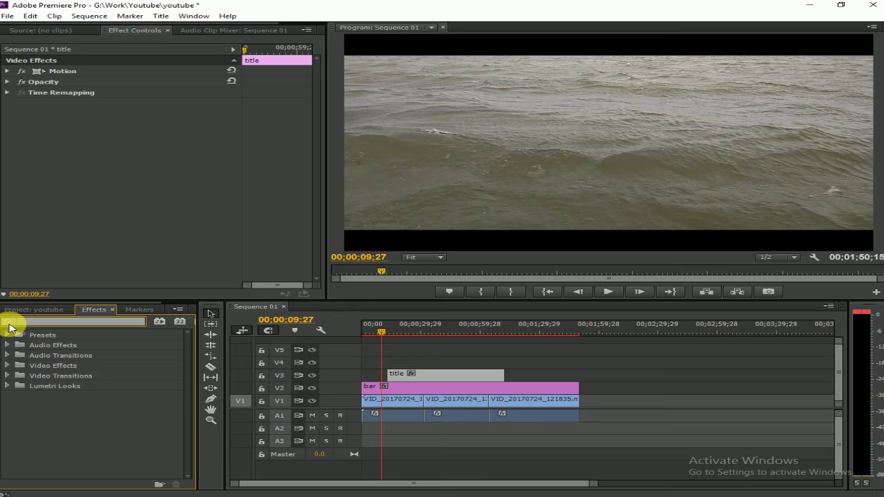
type("di")
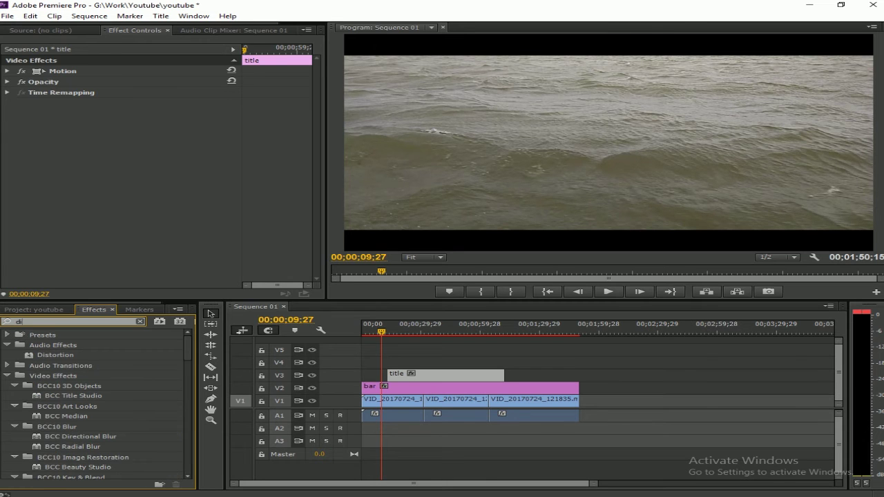
type("p")
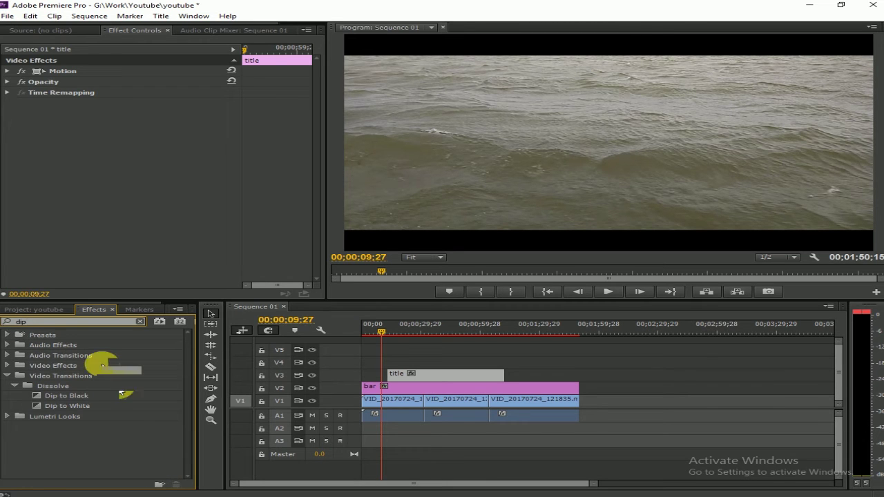
mouse_move(67, 406)
left_mouse_down()
mouse_move(381, 387)
mouse_move(394, 371)
left_mouse_up()
key("space")
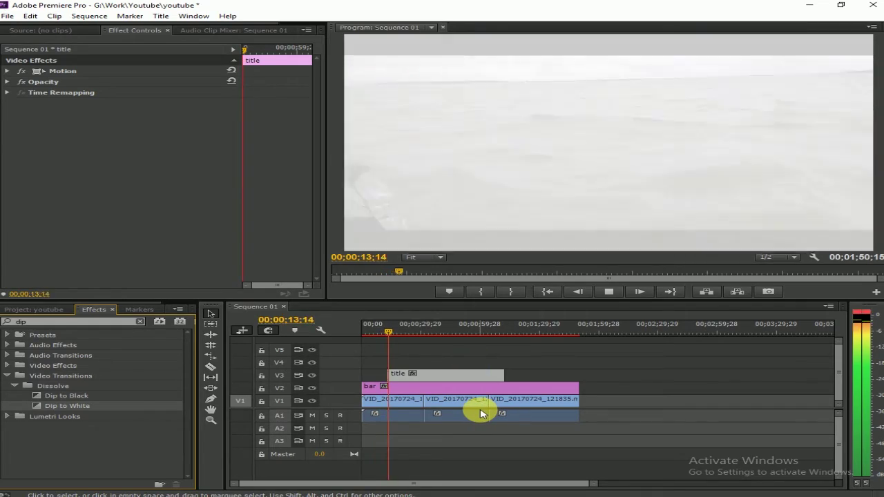
key("space")
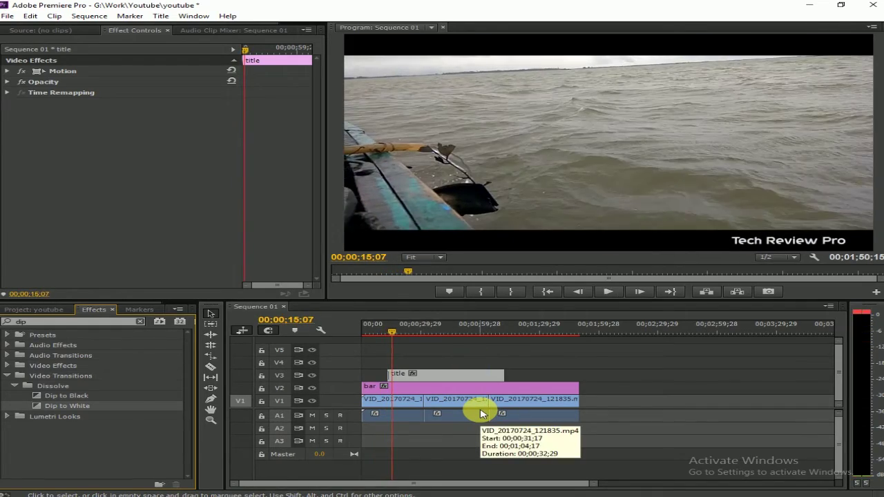
Swap tracks so the bar clip sits above the title, then select the Dip to White transition.
key("=")
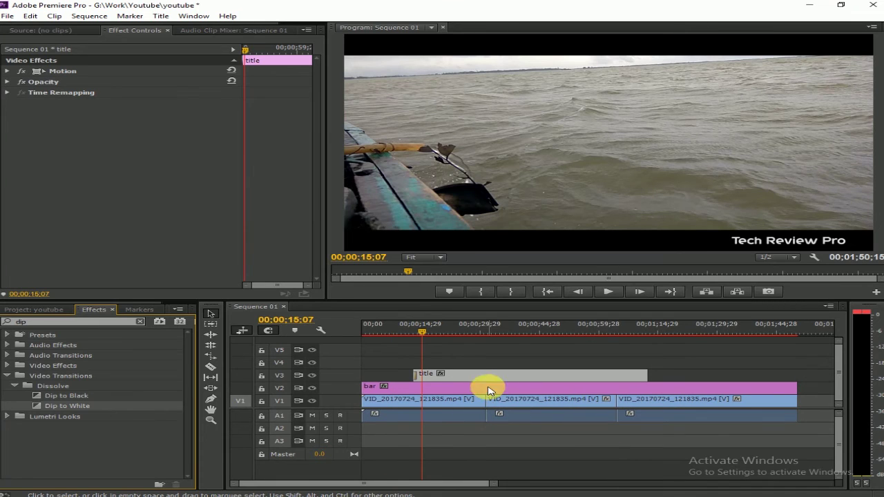
left_click_drag(483, 378, 493, 363)
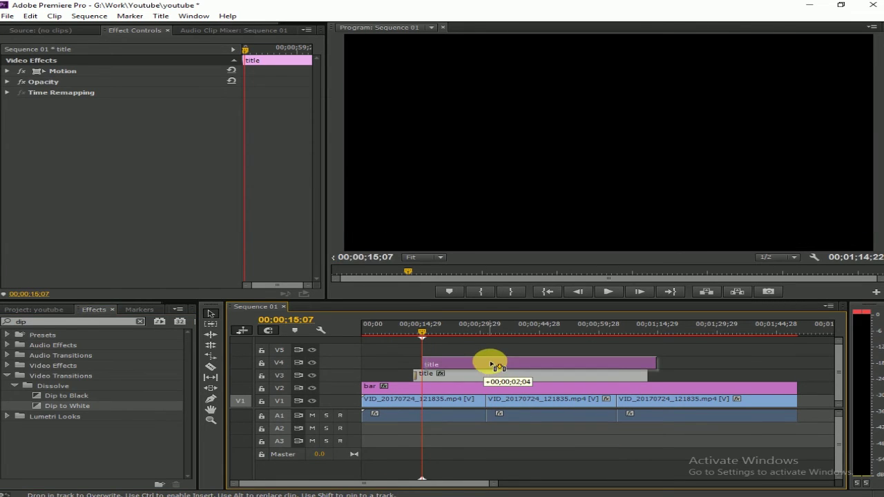
mouse_move(458, 388)
left_mouse_down()
mouse_move(460, 375)
mouse_move(474, 387)
left_mouse_up()
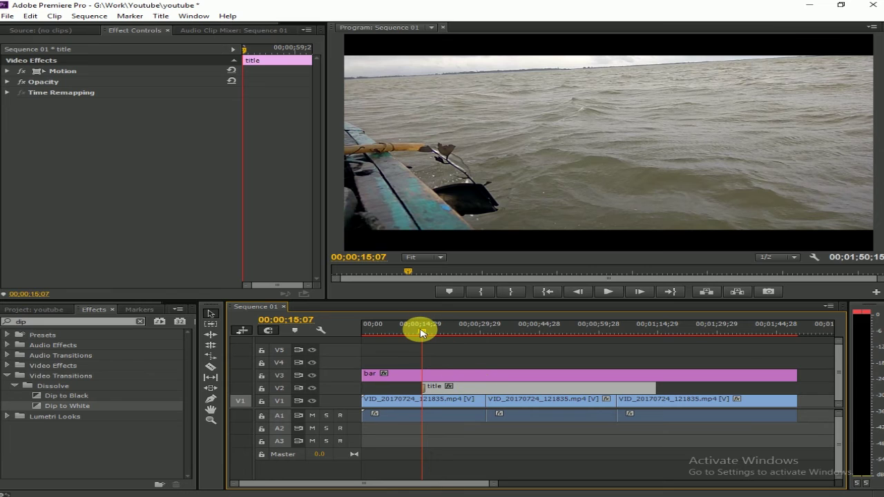
left_click_drag(421, 332, 423, 332)
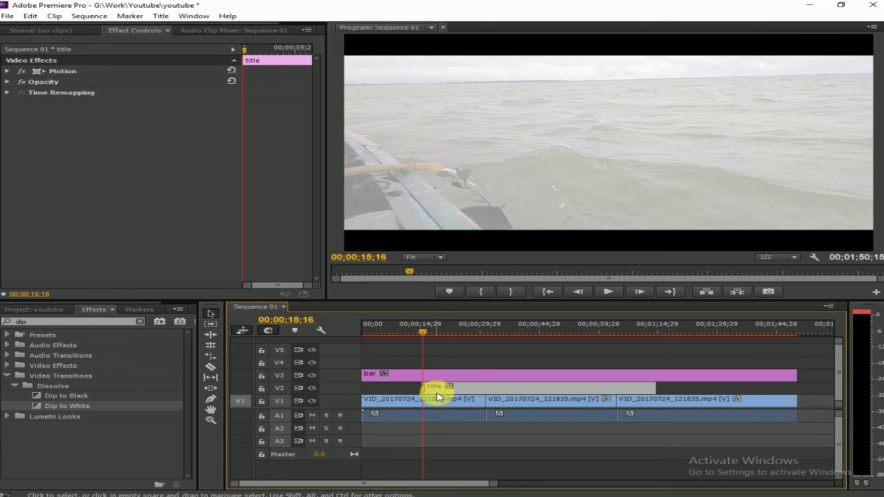
left_click(424, 390)
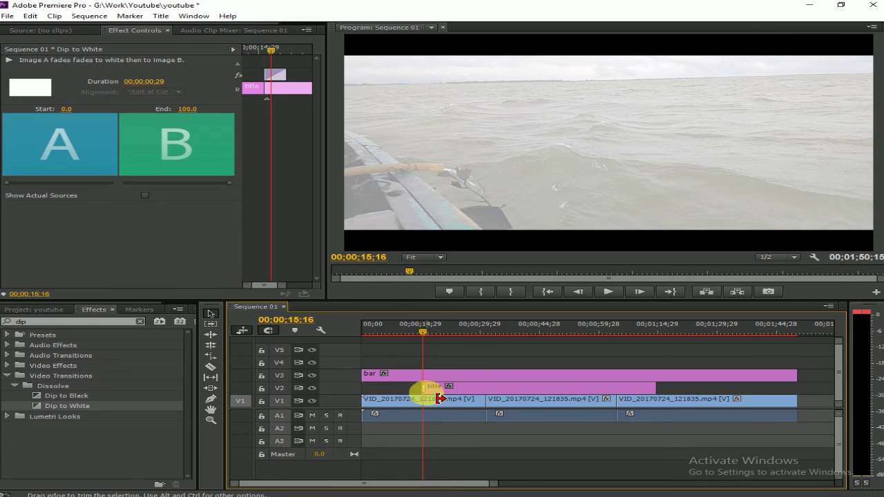
Delete the Dip to White transition and clear the 'dip' effects search.
key("Delete")
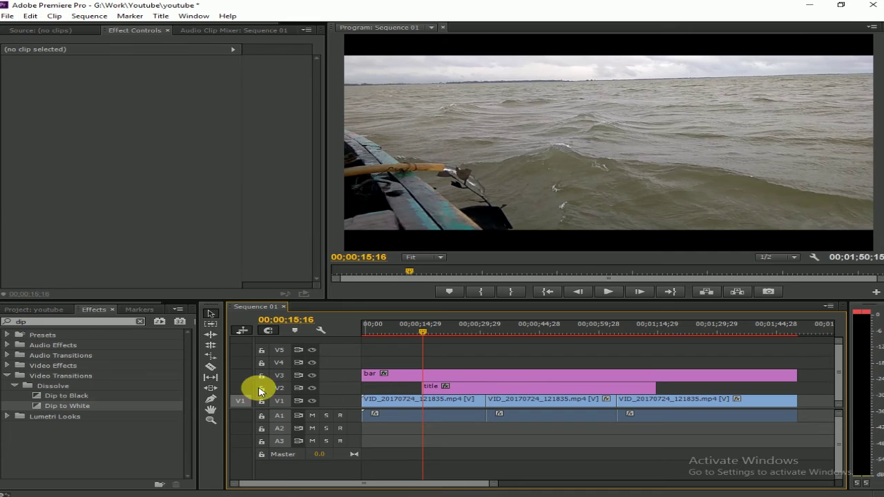
left_click(6, 322)
key("BackSpace")
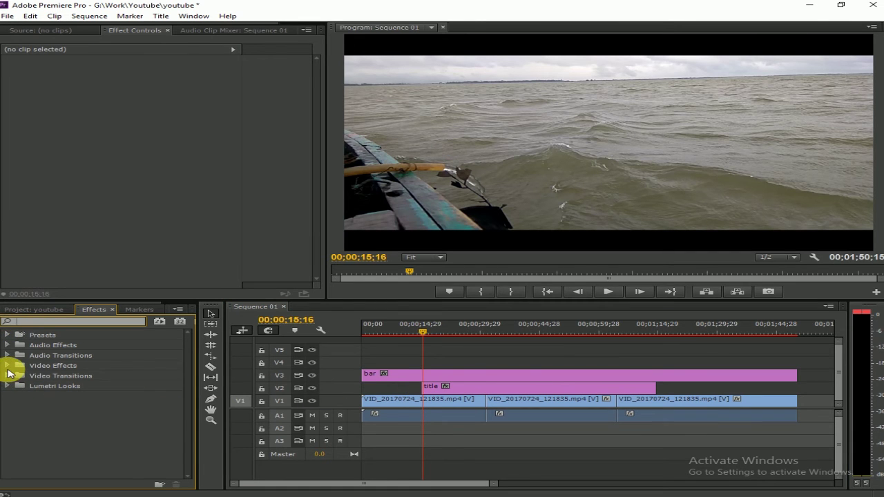
Apply the Slide transition to the title clip's start and play it back.
left_click(7, 366)
scroll(114, 398, "down", 3)
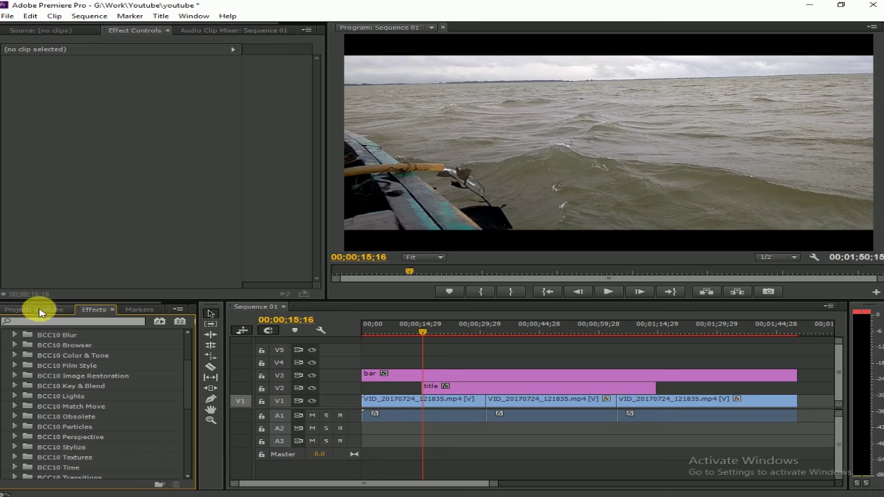
type("slid")
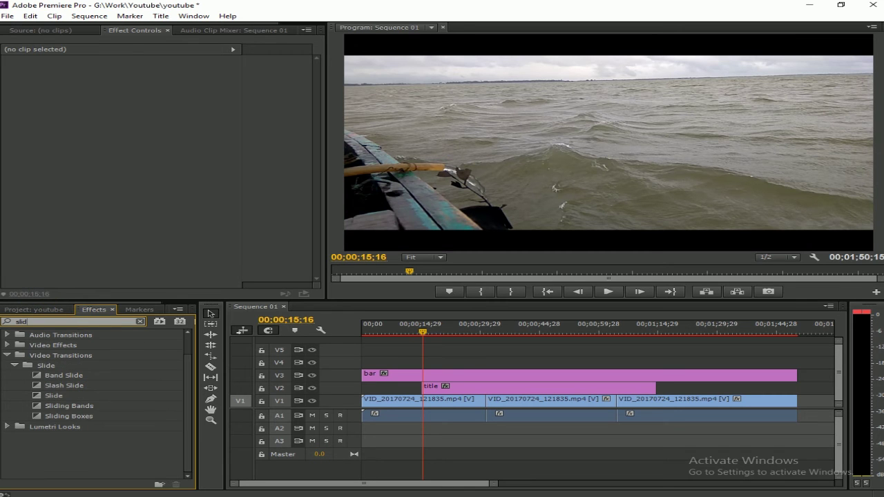
left_click_drag(62, 395, 422, 387)
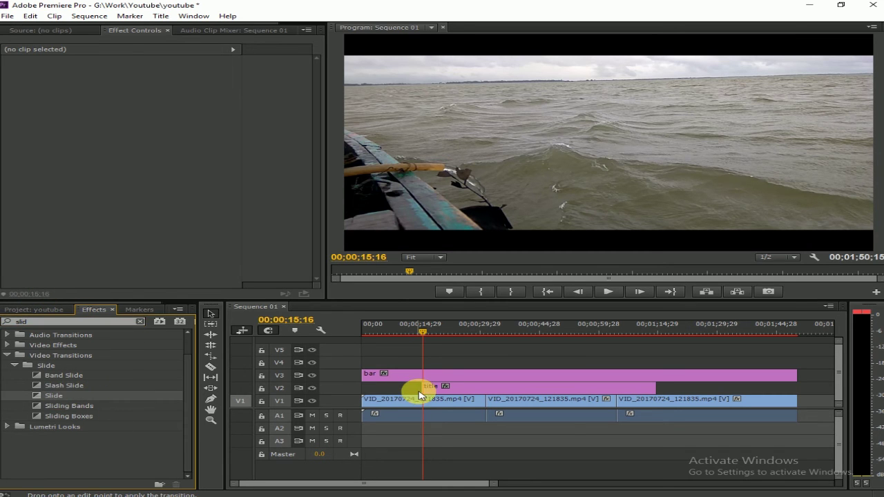
left_click(418, 329)
key("space")
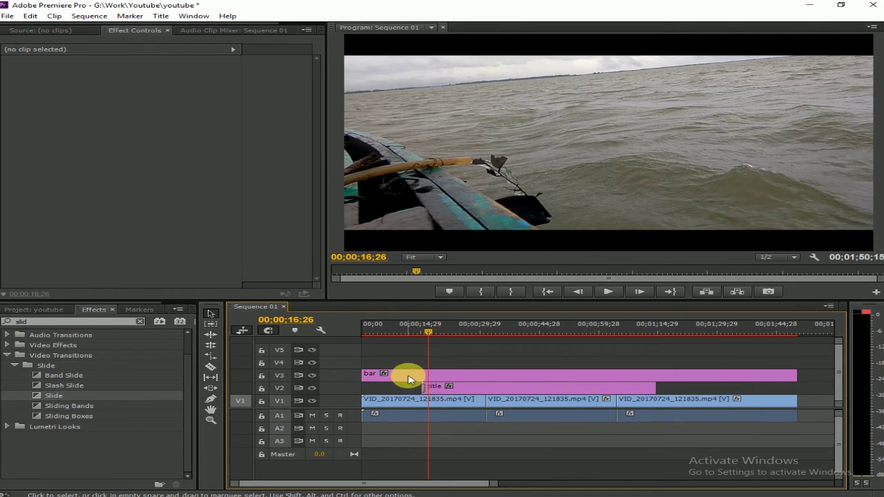
Move the title clip up to V4 above the other tracks.
right_click(452, 383)
left_click_drag(503, 386, 509, 366)
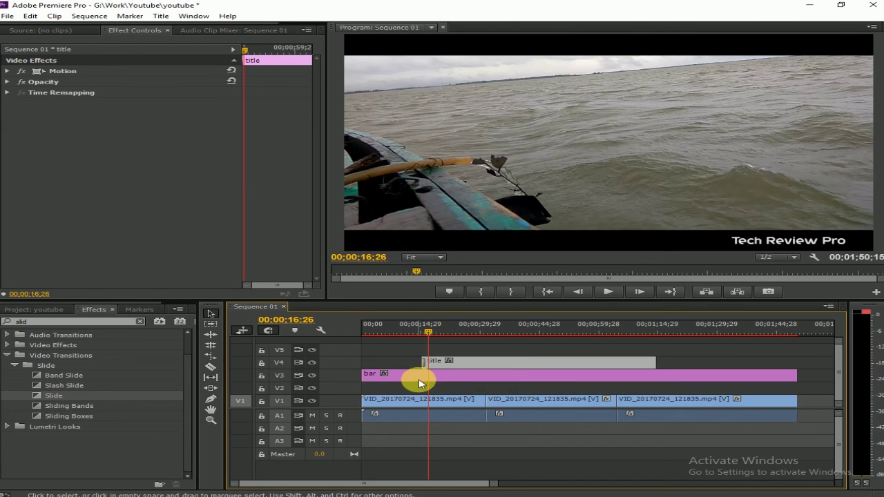
left_click_drag(418, 375, 421, 385)
left_click(450, 364)
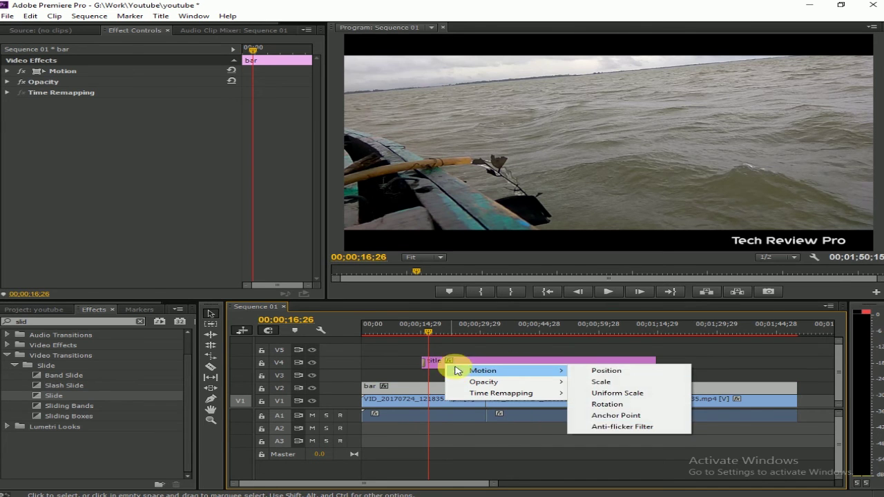
left_click(519, 350)
Drop the title onto V3 above the bars and play the sequence to check it.
left_click_drag(519, 363, 493, 373)
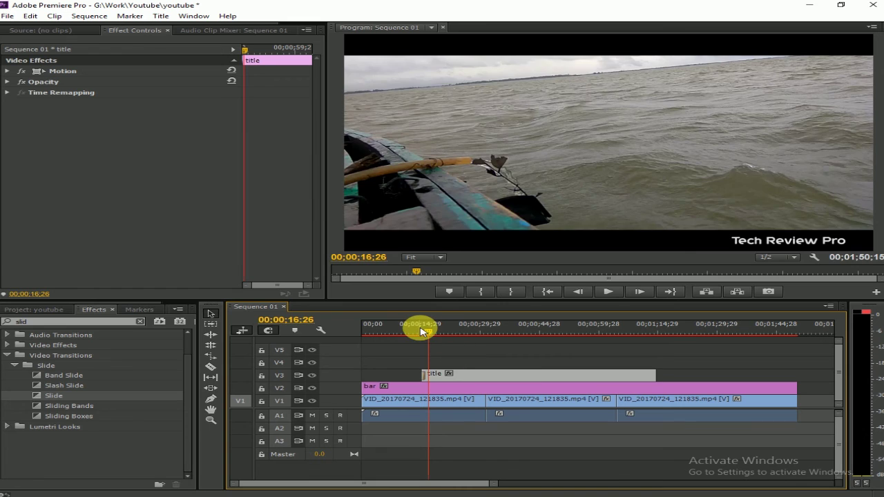
left_click_drag(418, 326, 424, 332)
key("space")
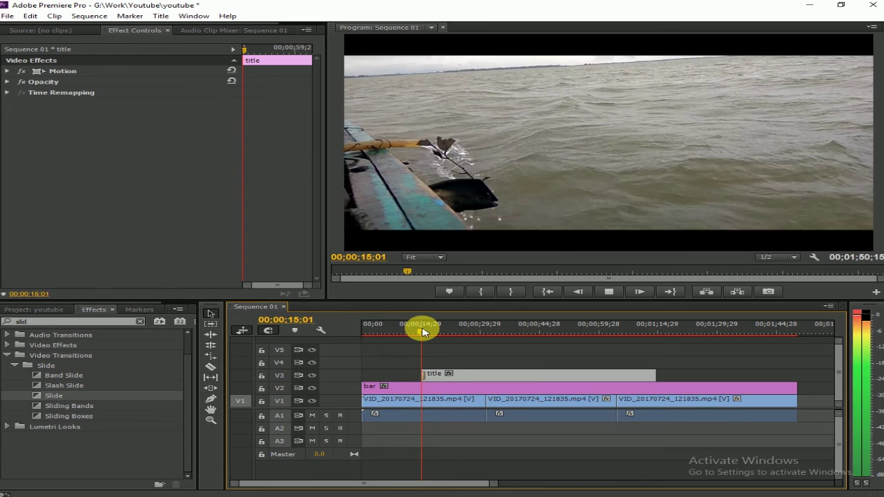
key("space")
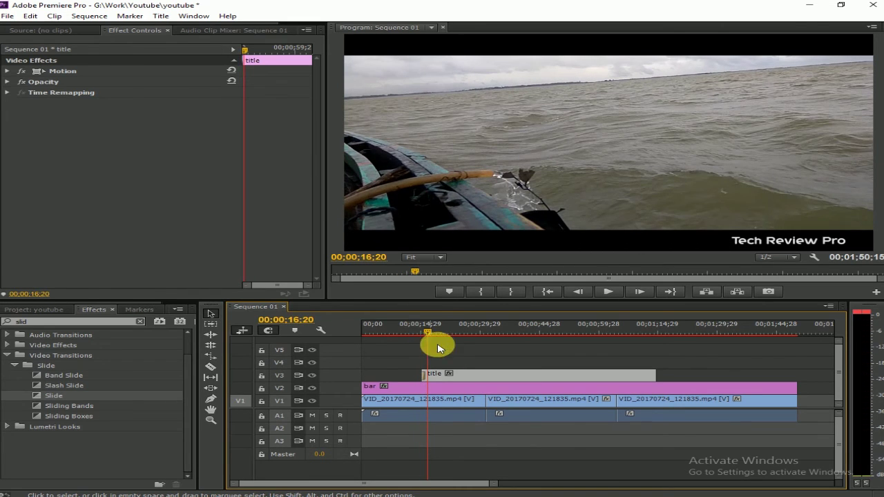
left_click(461, 352)
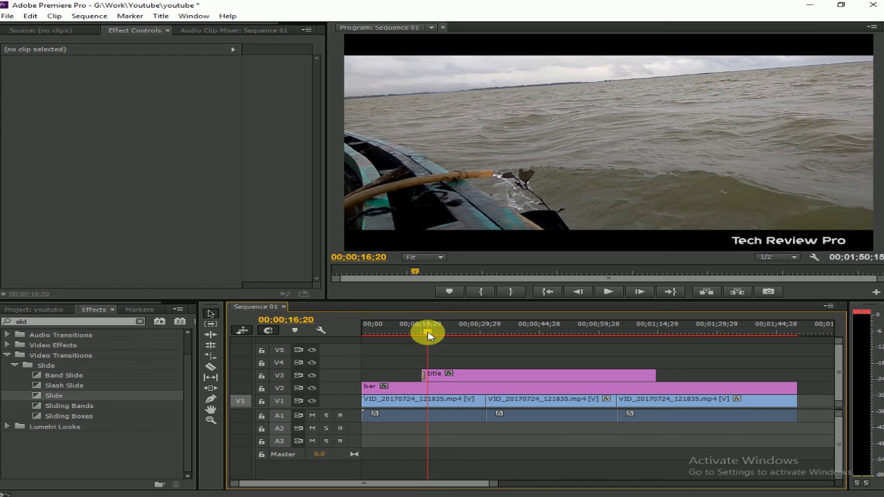
Extend the title clip to end with the bars, then close Premiere Pro without saving youtube.prproj.
left_click_drag(428, 337, 440, 333)
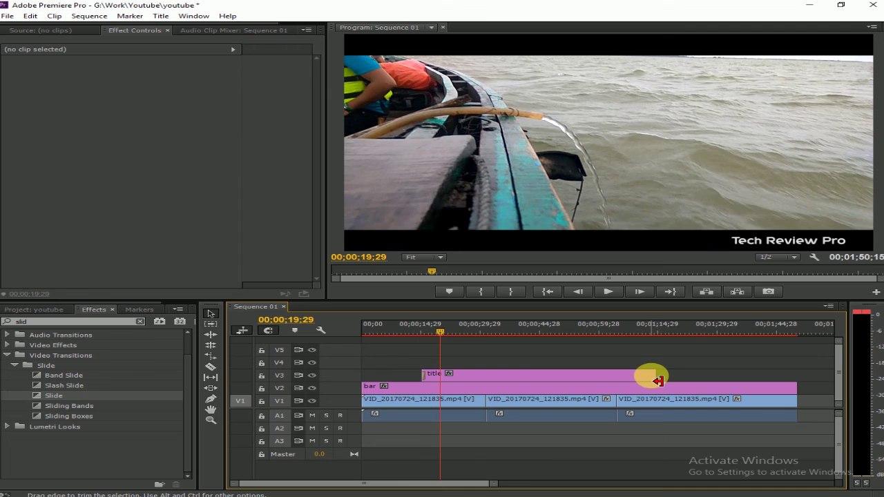
left_click_drag(656, 375, 797, 375)
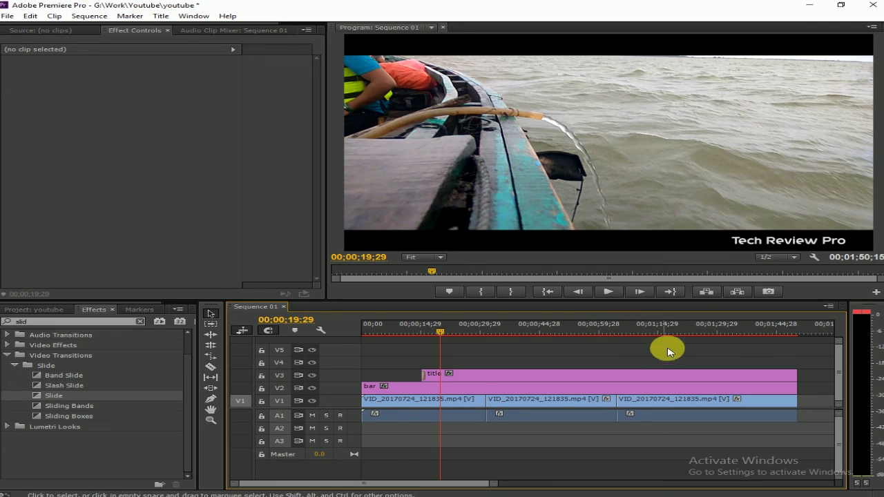
left_click(869, 5)
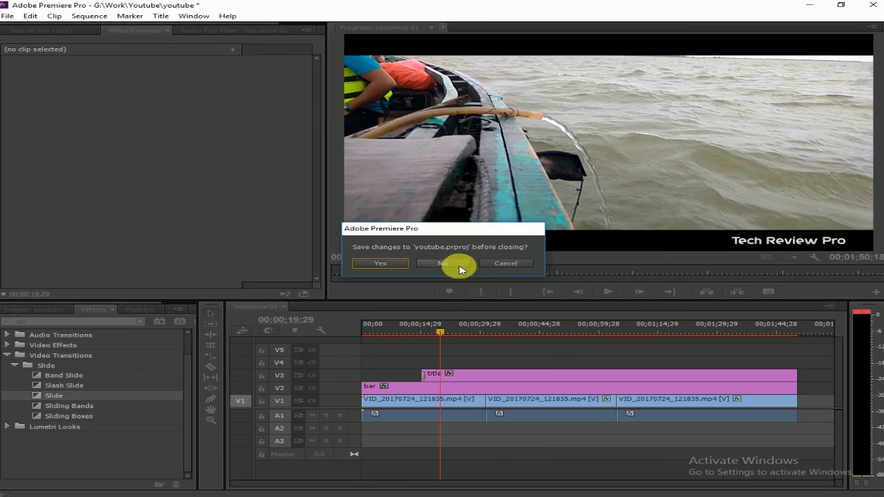
left_click(458, 265)
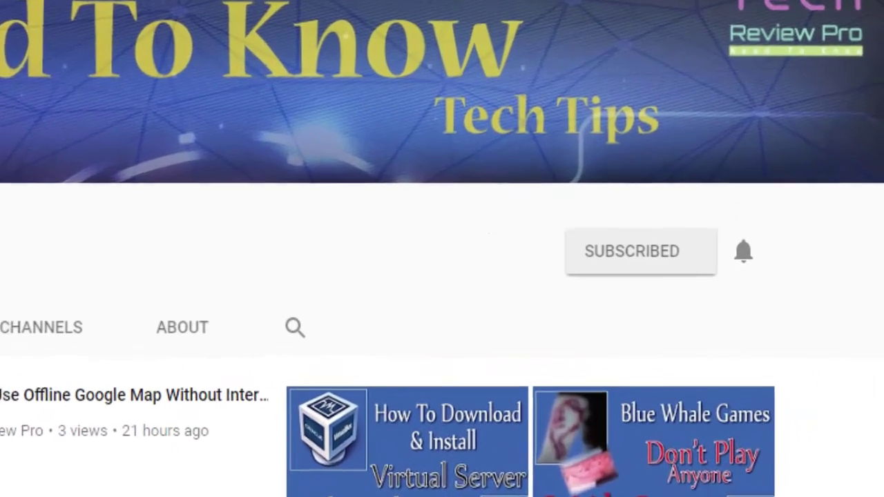